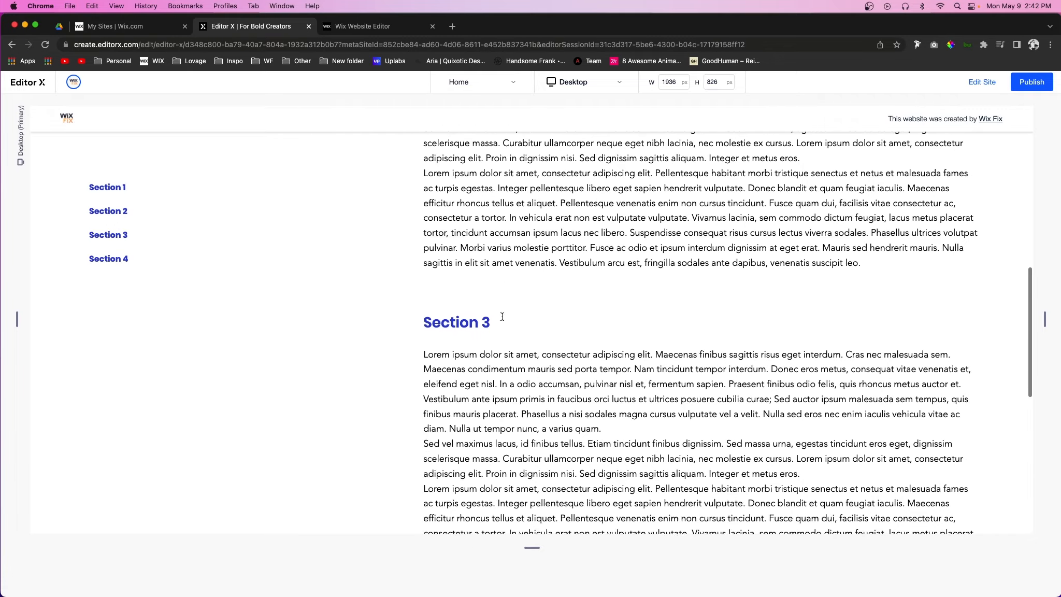
Try out the fixed section menu on the example page while moving between its text sections.
scroll(501, 319, "up", 18)
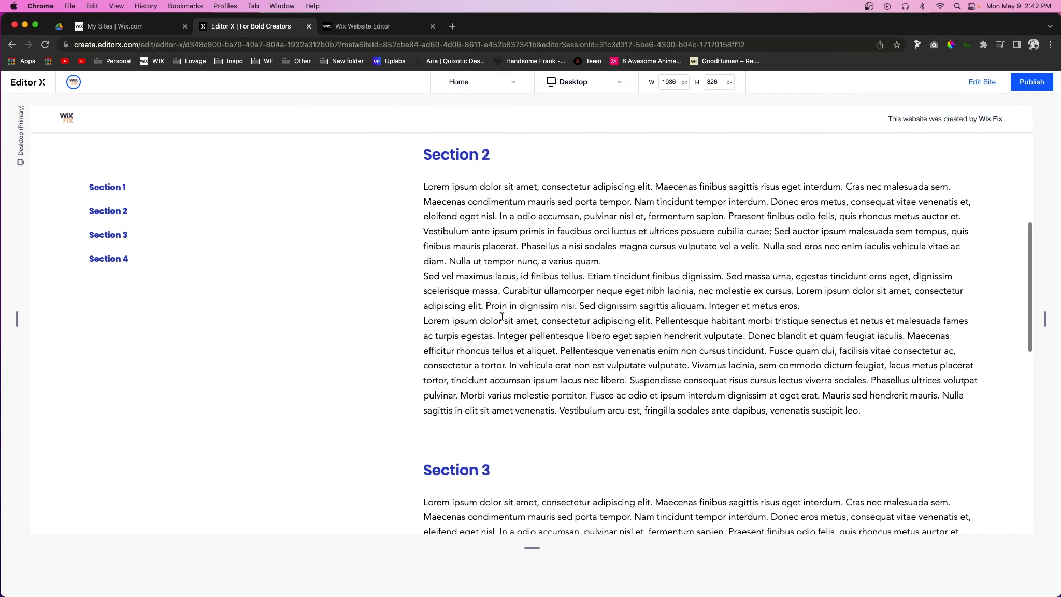
left_click(95, 289)
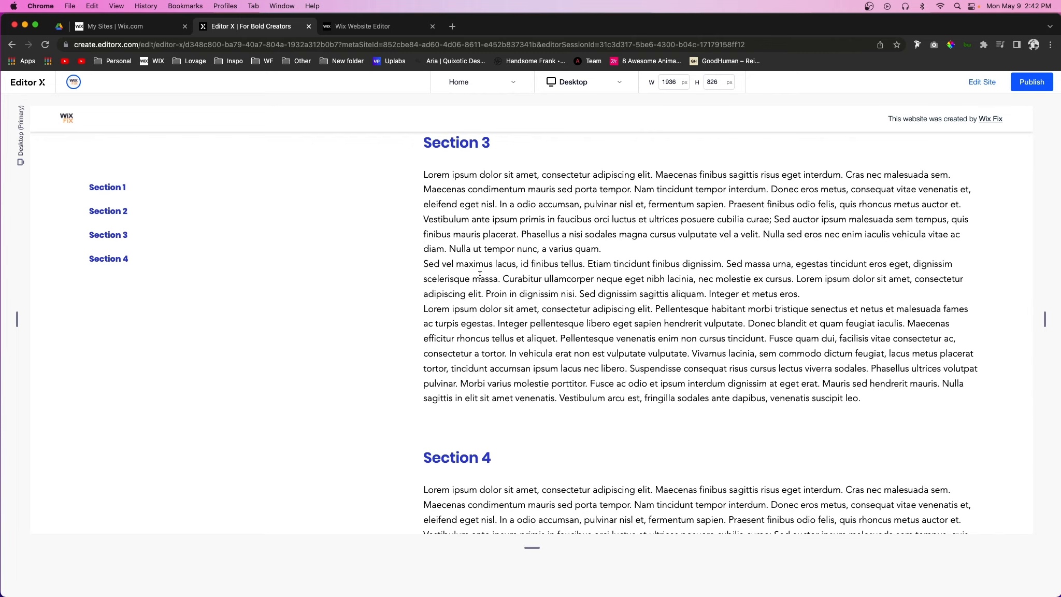
scroll(480, 275, "up", 2)
left_click(102, 217)
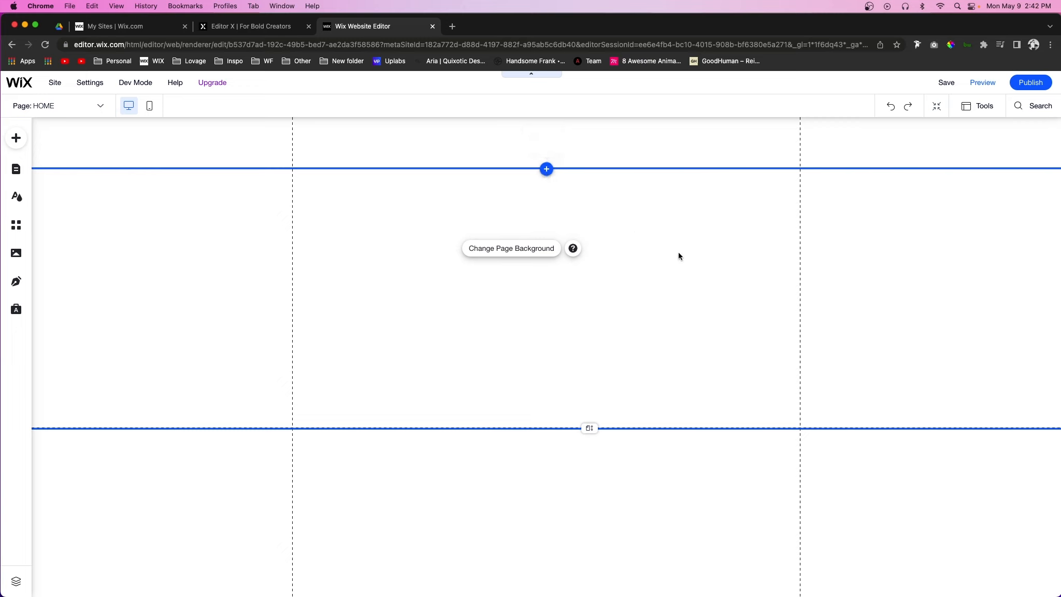
In the Wix Editor, add a blank white Classic strip below the header and set its height to 800 px.
left_click(548, 170)
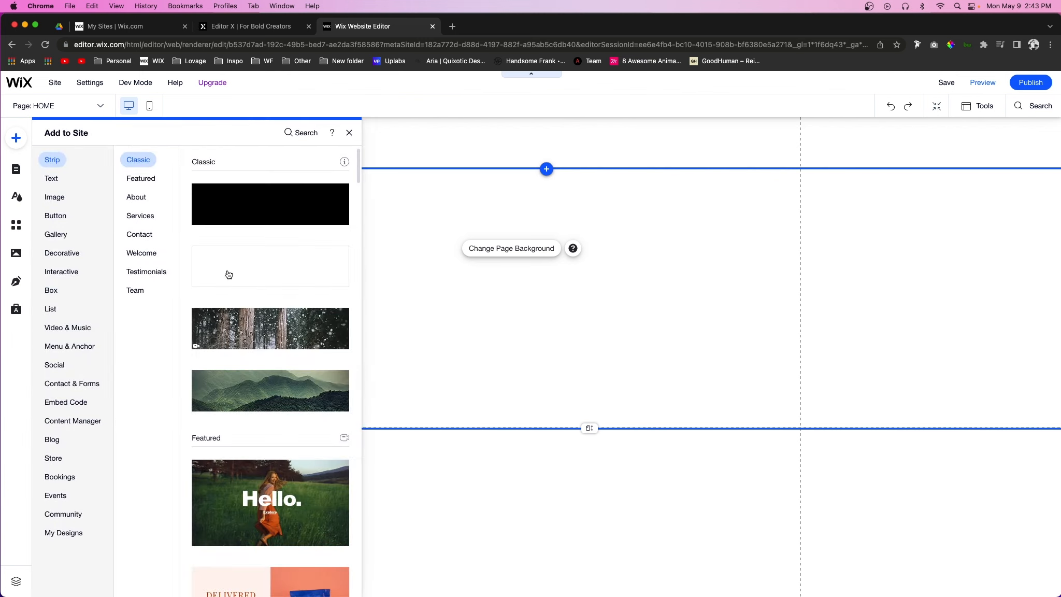
left_click(229, 274)
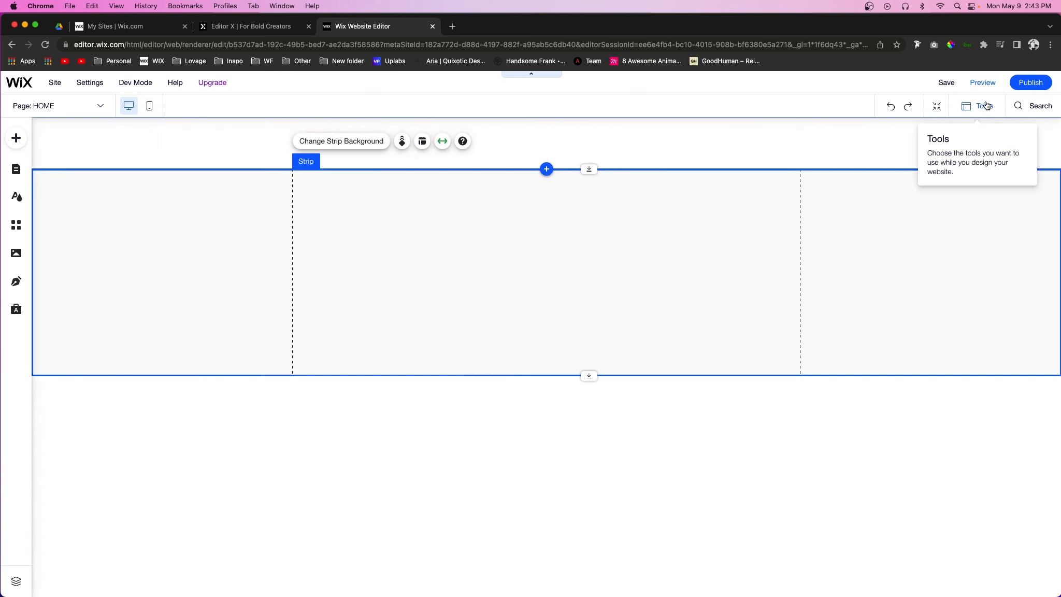
left_click(983, 106)
left_click(986, 139)
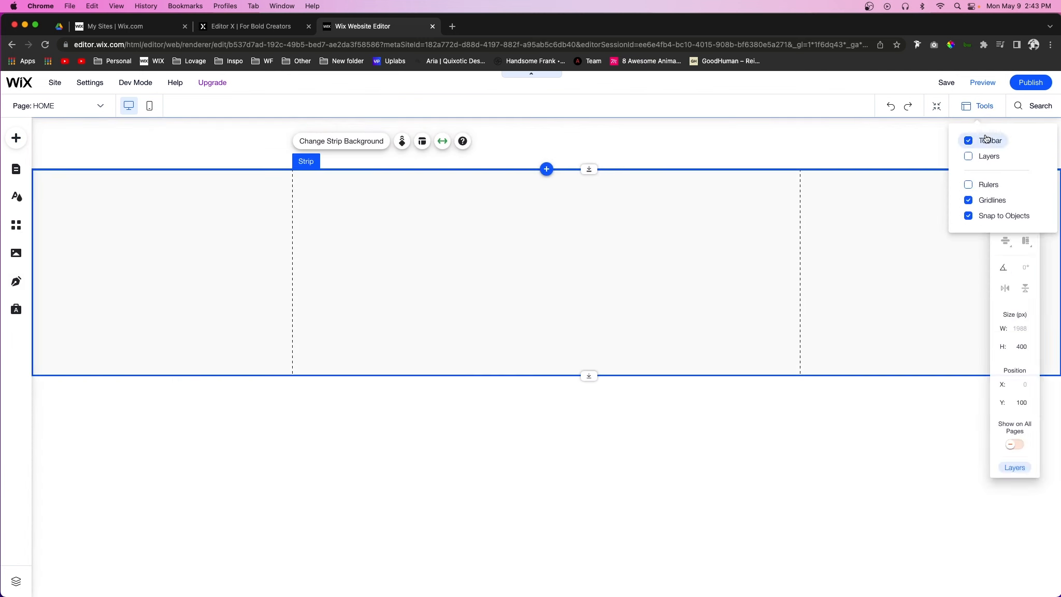
left_click(1029, 350)
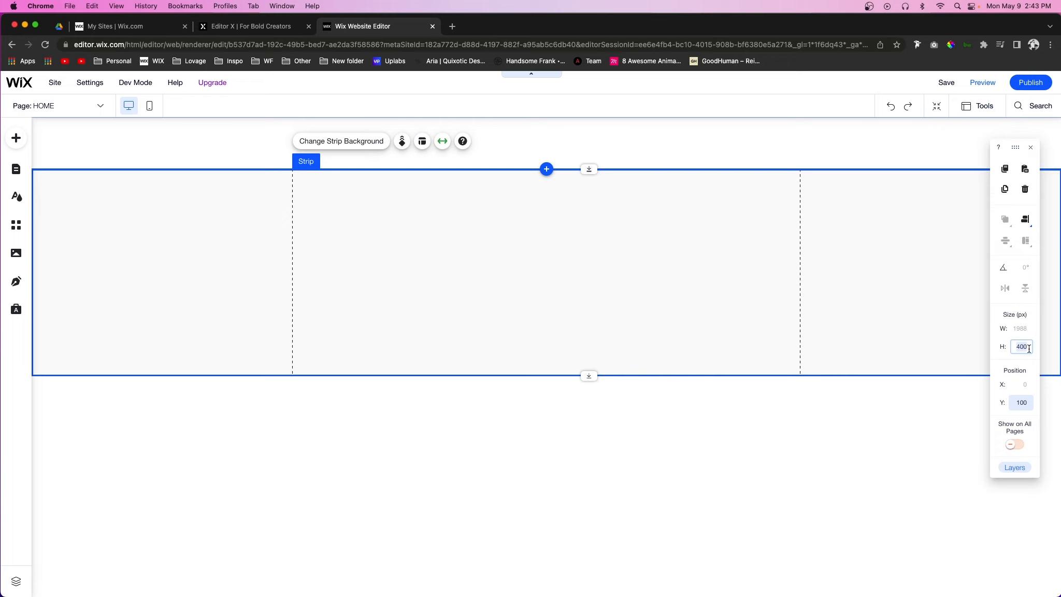
left_click(442, 298)
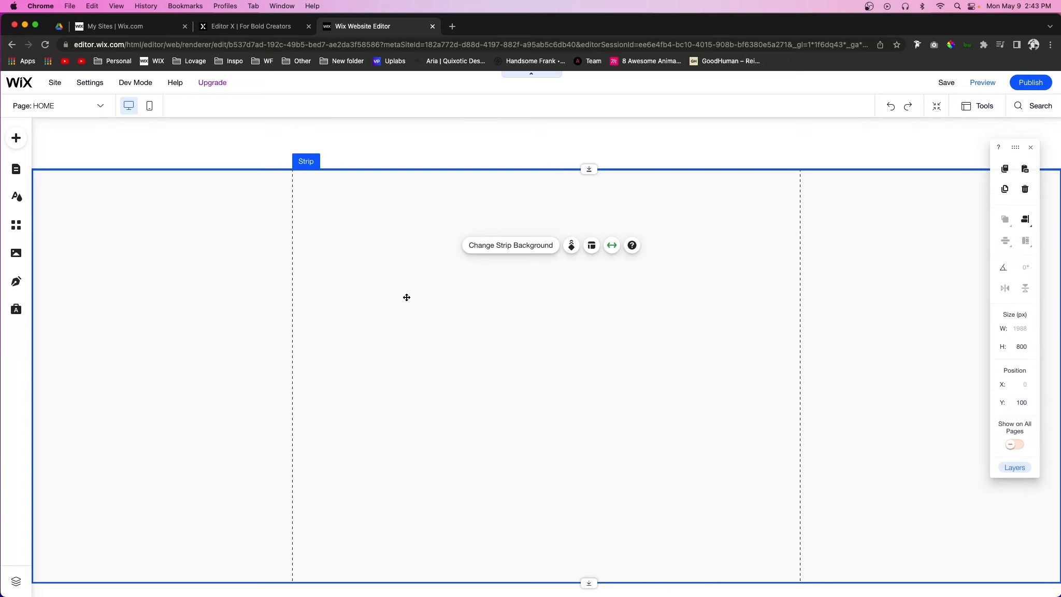
Add a second column to the strip and set the column proportions to 40-60.
left_click(592, 246)
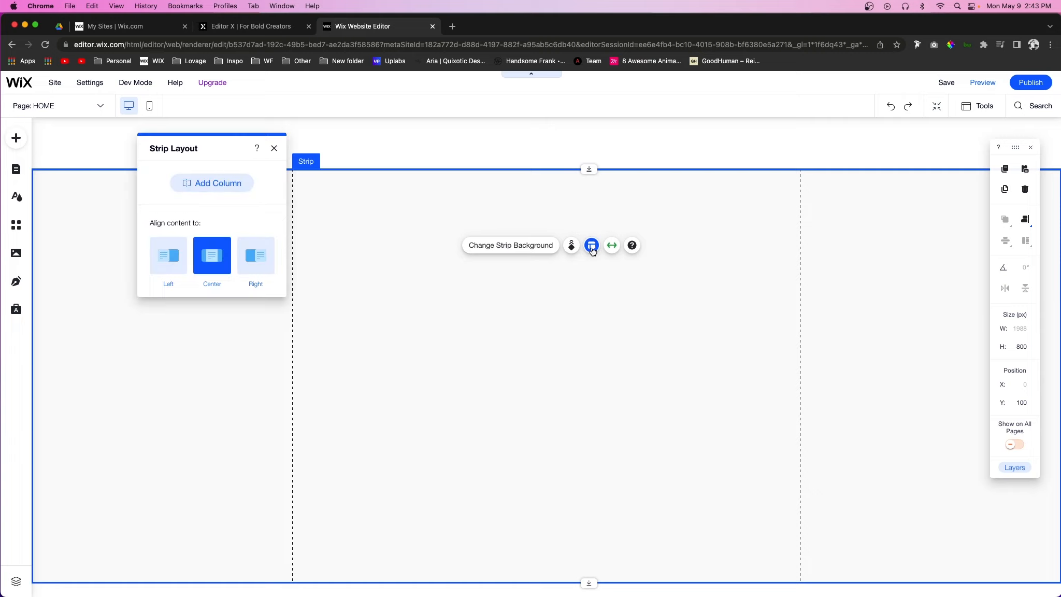
left_click(207, 183)
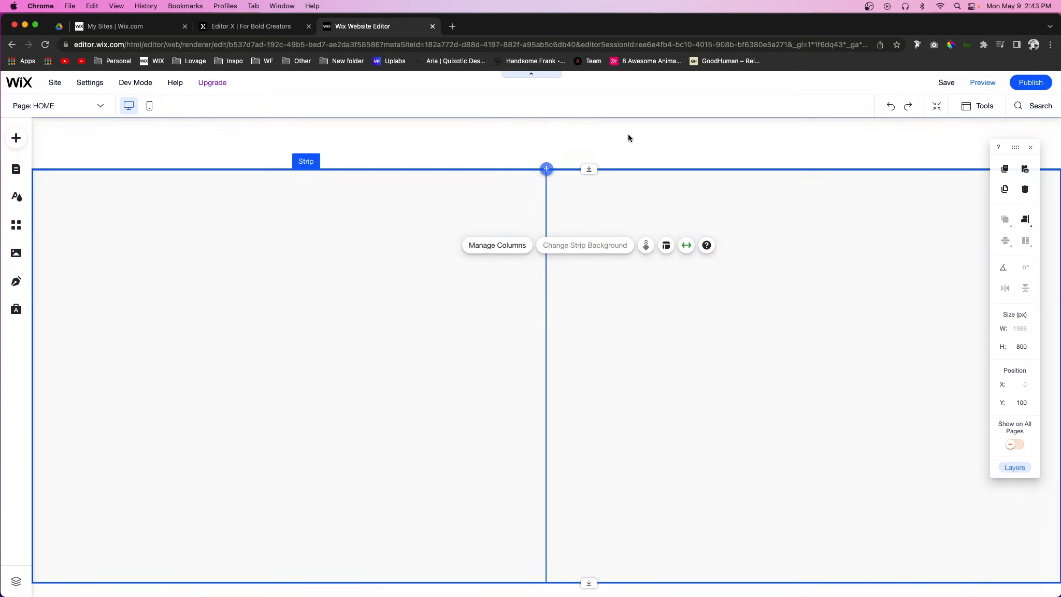
left_click(666, 247)
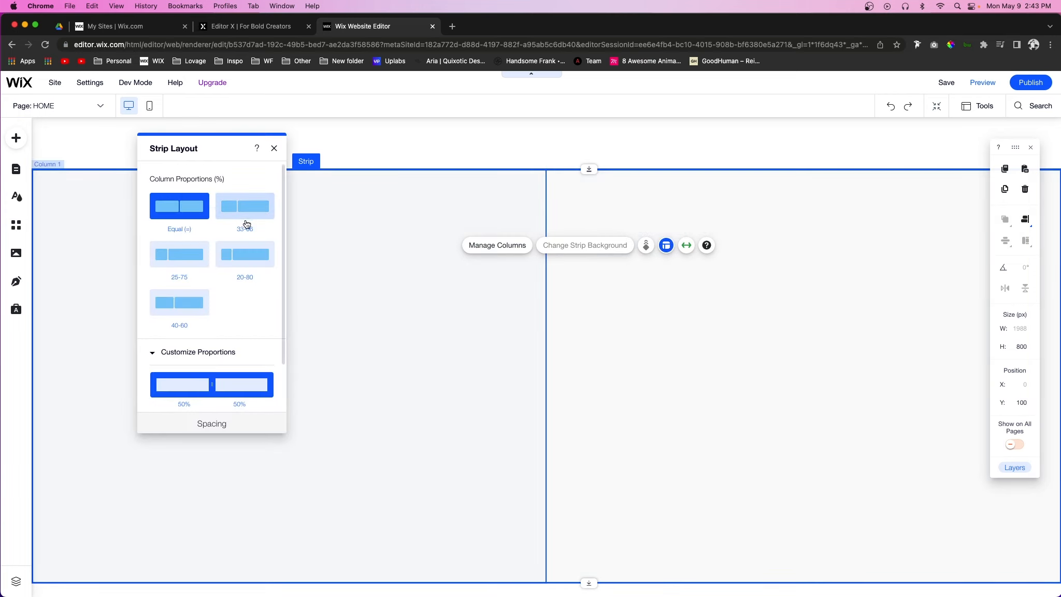
left_click(179, 307)
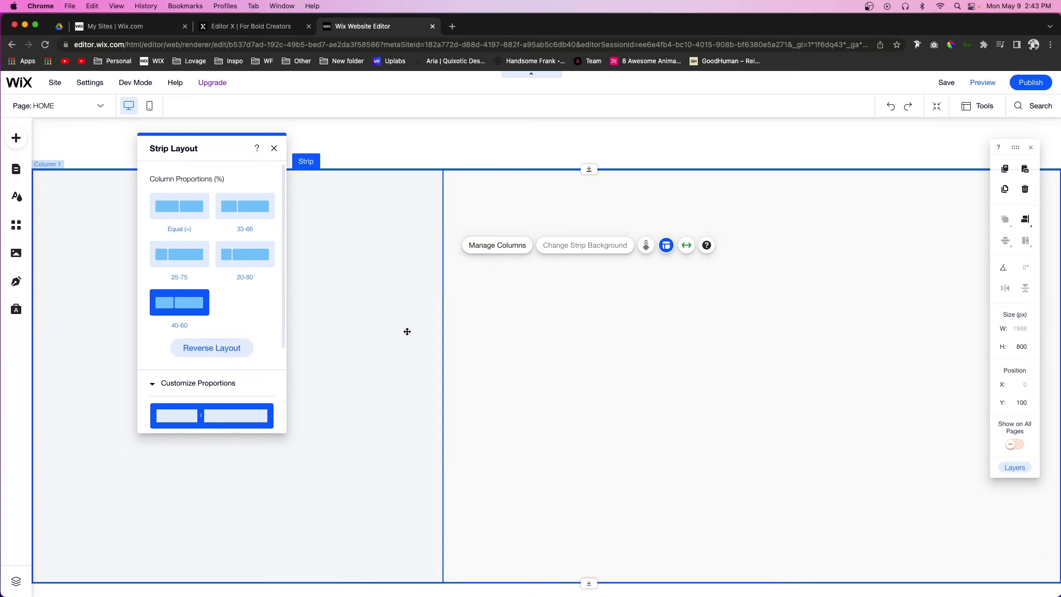
Add a Heading 2 text near the top of the wider column and change its wording to "Section 1".
left_click(772, 301)
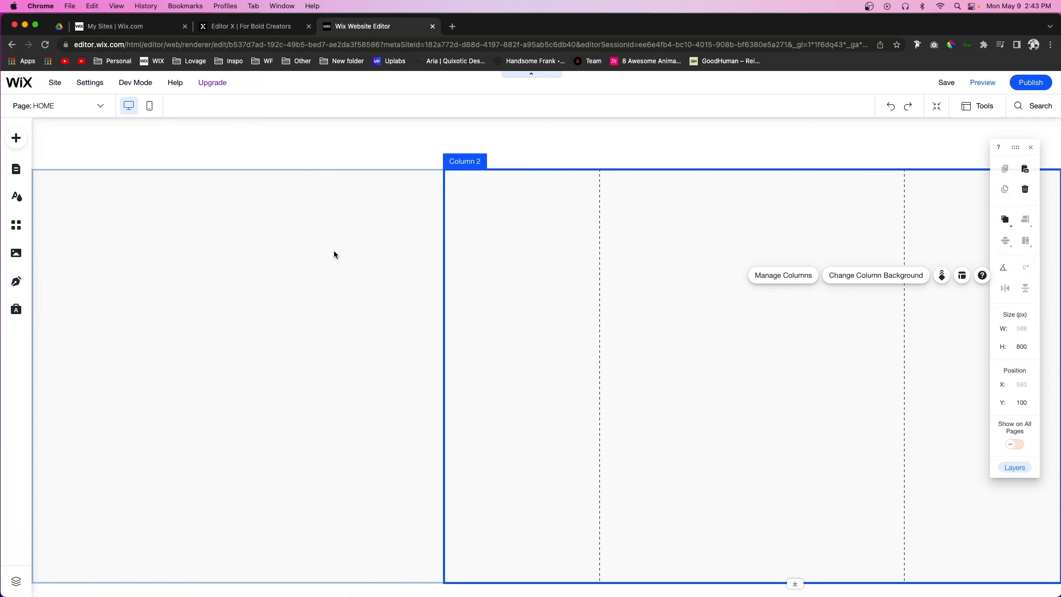
left_click(16, 140)
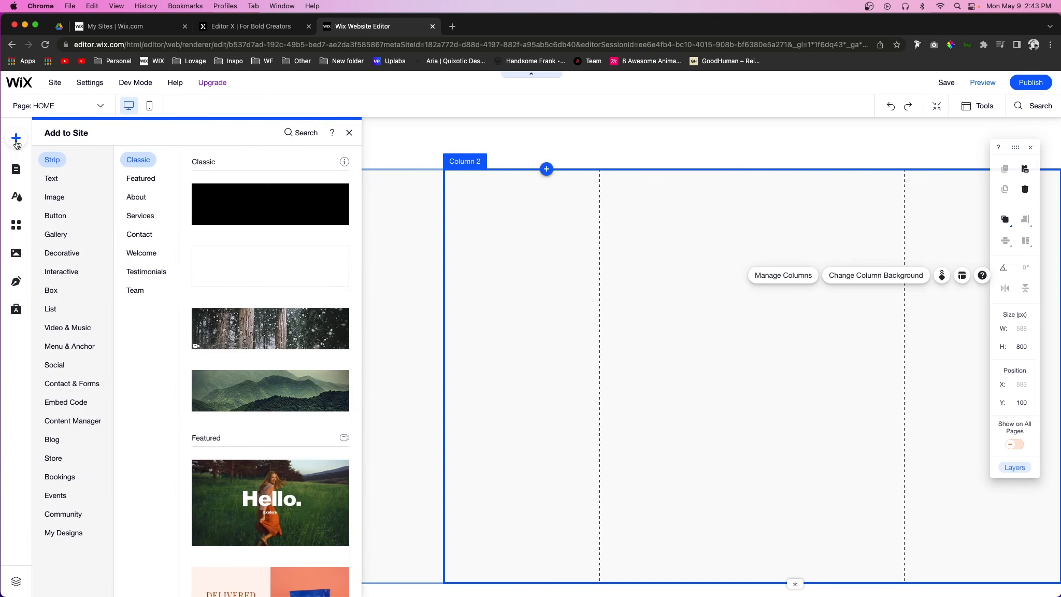
left_click(52, 177)
left_click_drag(243, 237, 686, 249)
double_click(674, 231)
type("Section 1")
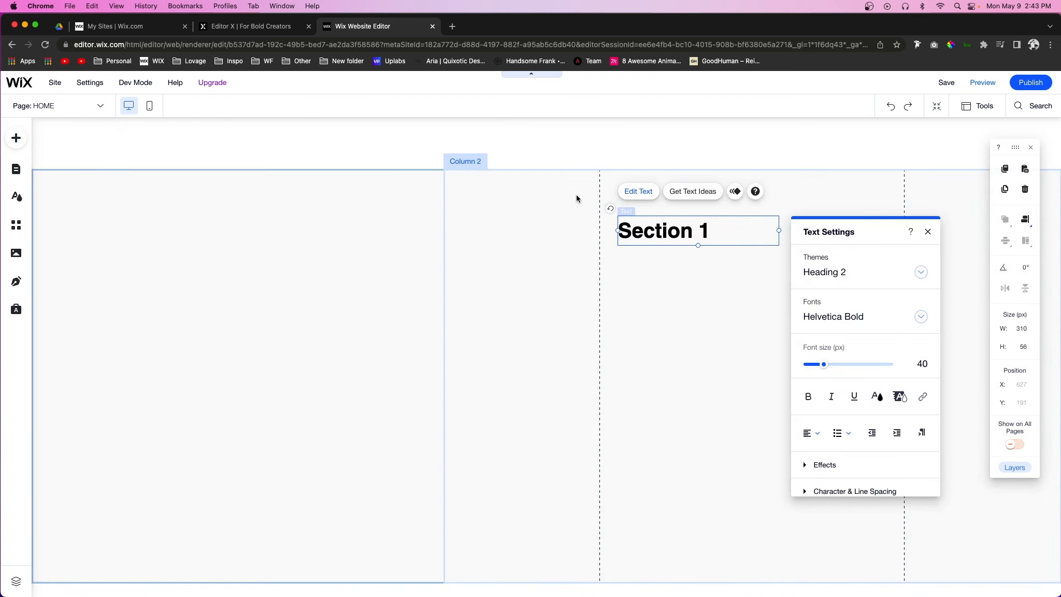
left_click(645, 289)
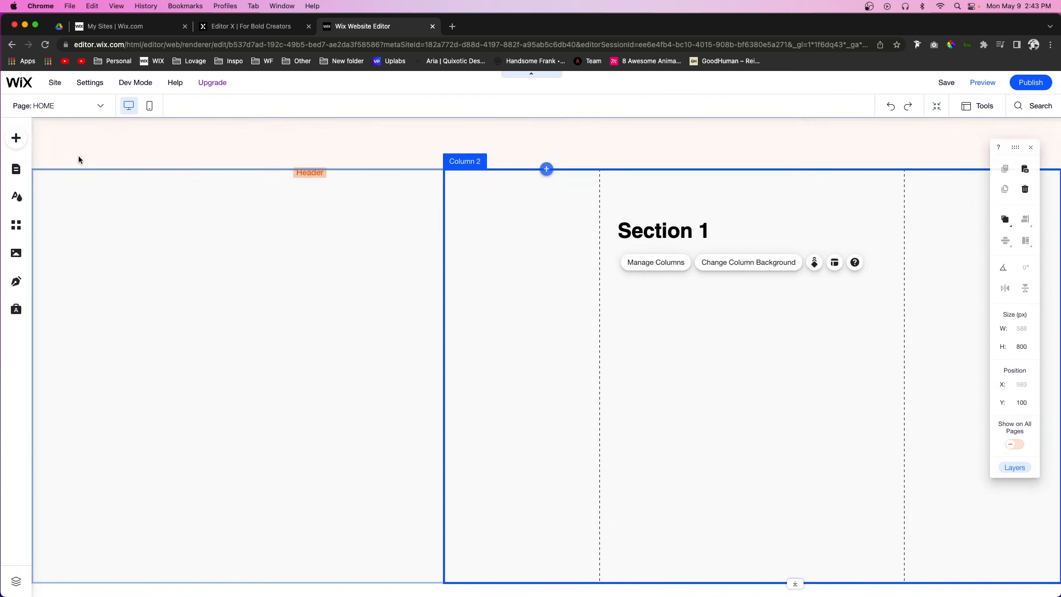
Add a paragraph text box below the Section 1 heading and widen it to about 521 px.
left_click(24, 146)
left_click_drag(239, 363, 643, 270)
left_click_drag(777, 283, 896, 288)
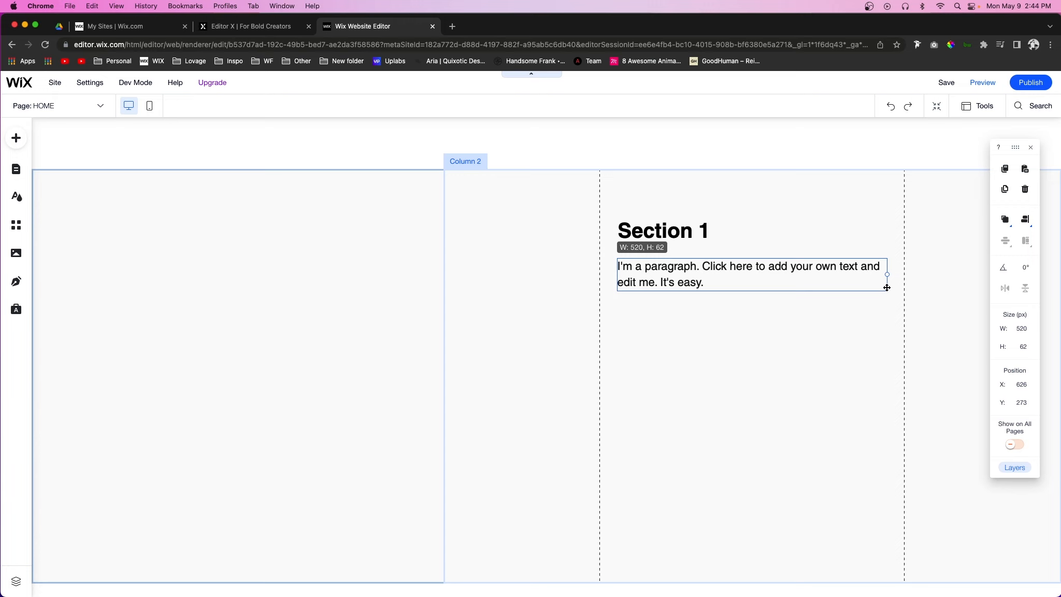
left_click_drag(887, 288, 887, 288)
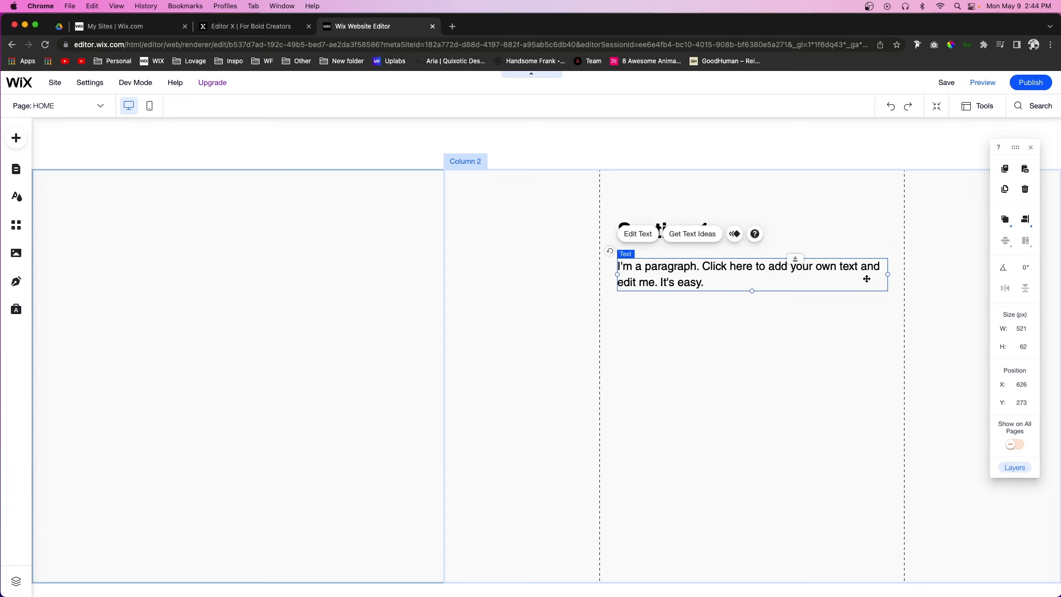
Replace the paragraph with a lorem ipsum passage ending in "molestie." and shorten the strip to about 617 px high.
double_click(672, 266)
type("Lorem ipsum dolor sit amet, consectetur adipiscing elit. Vivamus quis eros at sem pellentesque vulputate a nec nulla. Maecenas feugiat sagittis lacus vitae semper. Aliquam ac mauris ante. Integer tristique risus semper justo sollicitudin fringilla. Nulla sem metus, maximus nec purus quis, pellentesque ultricies urna. Aliquam et est in tellus ornare imperdiet pharetra id neque. Phasellus quis cursus sem, quis tincidunt orci. Nam ac molestie leo. Nulla malesuada cursus magna, eu blandit massa molestie")
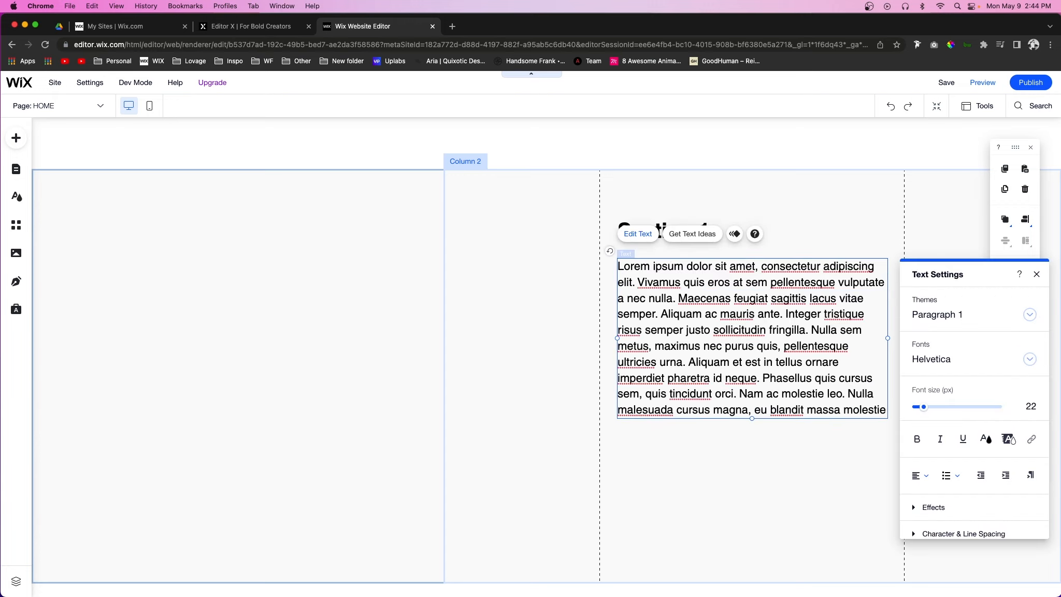
type(".")
left_click(801, 539)
left_click_drag(797, 581, 796, 487)
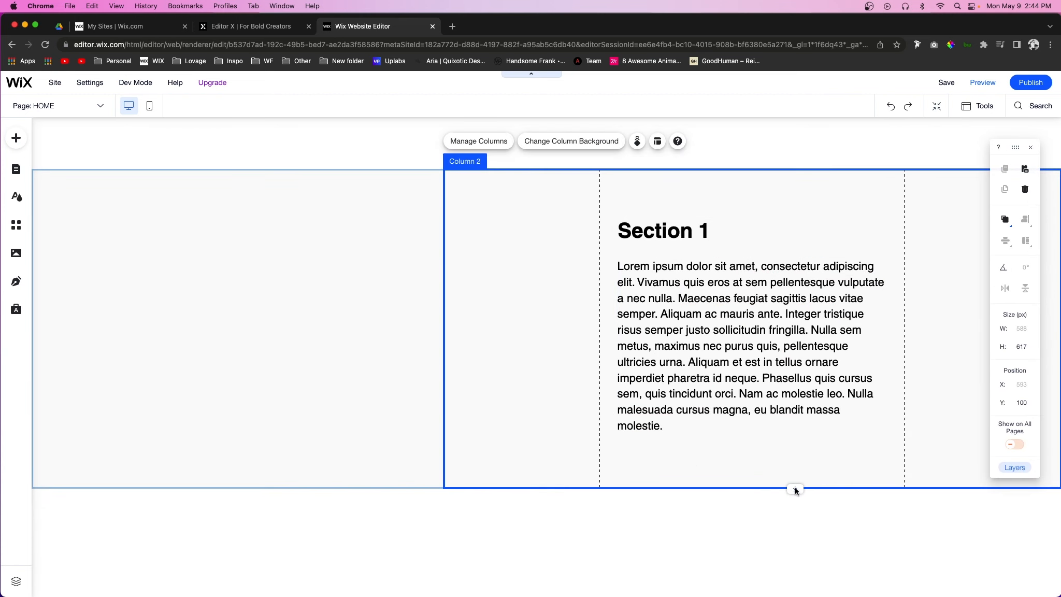
Duplicate the Section 1 strip, place the copy directly below it, and retitle its heading "Section 2".
left_click(519, 206)
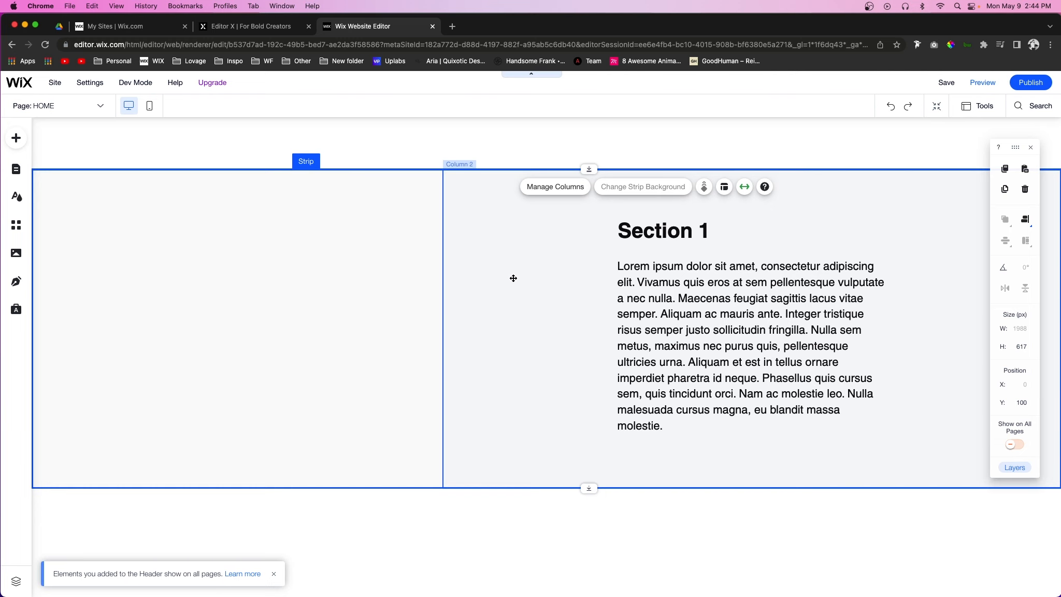
left_click_drag(502, 228, 499, 505)
scroll(684, 461, "down", 5)
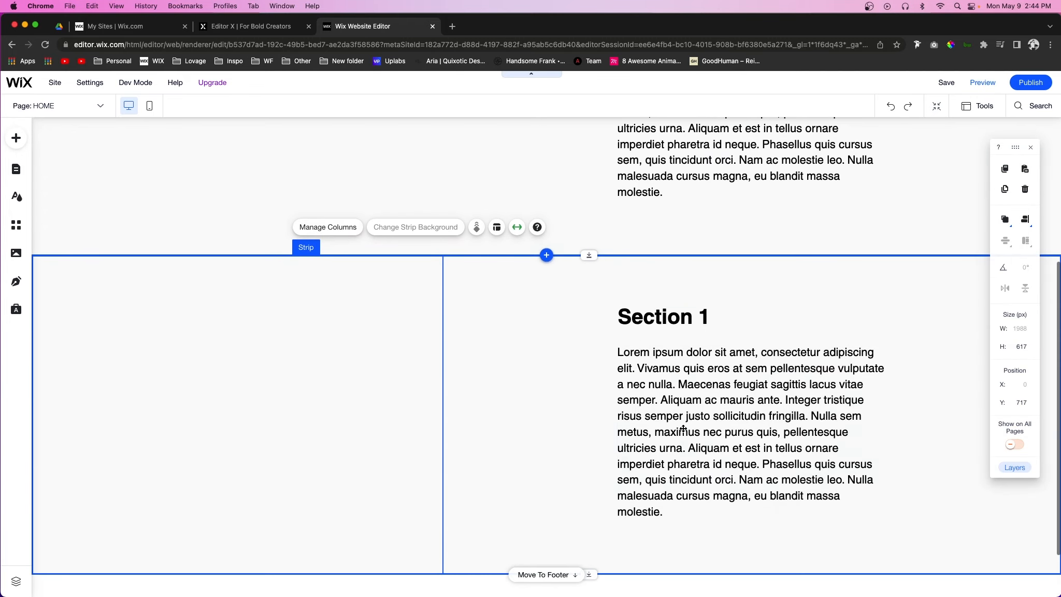
left_click(705, 319)
left_click(711, 318)
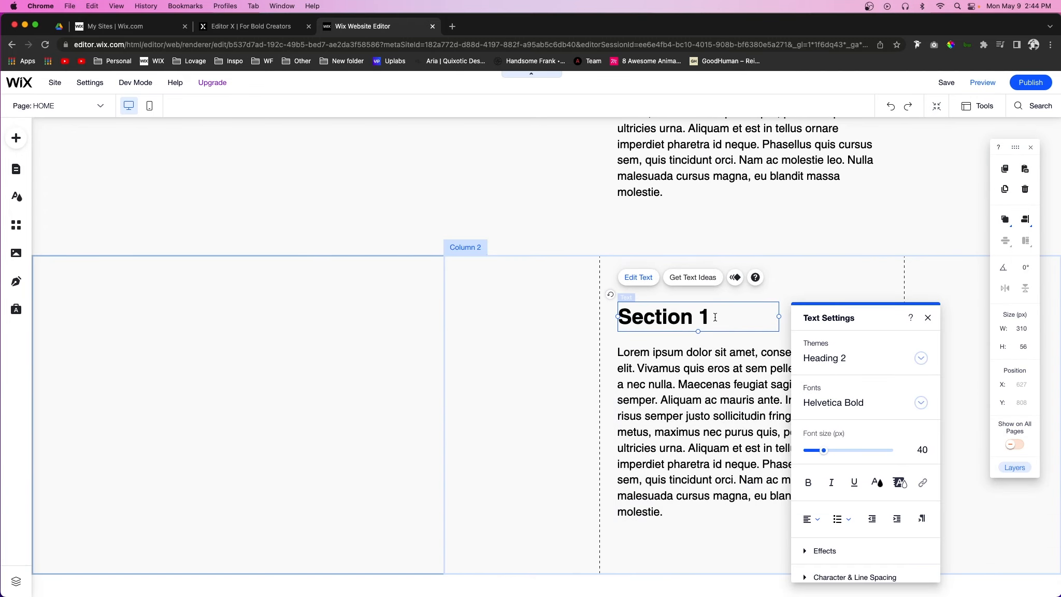
Duplicate the Section 2 strip, place the copy directly below it, and retitle its heading "Section 3".
left_click(490, 299)
left_click_drag(490, 299, 503, 522)
scroll(503, 508, "down", 5)
left_click_drag(508, 321, 510, 407)
double_click(713, 396)
left_click(717, 392)
key("BackSpace")
type("3")
Duplicate the Section 3 strip, place the copy directly below it, and retitle its heading "Section 4".
left_click(500, 383)
scroll(499, 381, "down", 3)
key("super+d")
left_click_drag(498, 267, 525, 428)
left_click(735, 401)
double_click(735, 401)
key("BackSpace")
type("4")
Add an anchor at the top edge of the Section 1 strip and name it "Section 1".
scroll(439, 297, "up", 15)
left_click(440, 295)
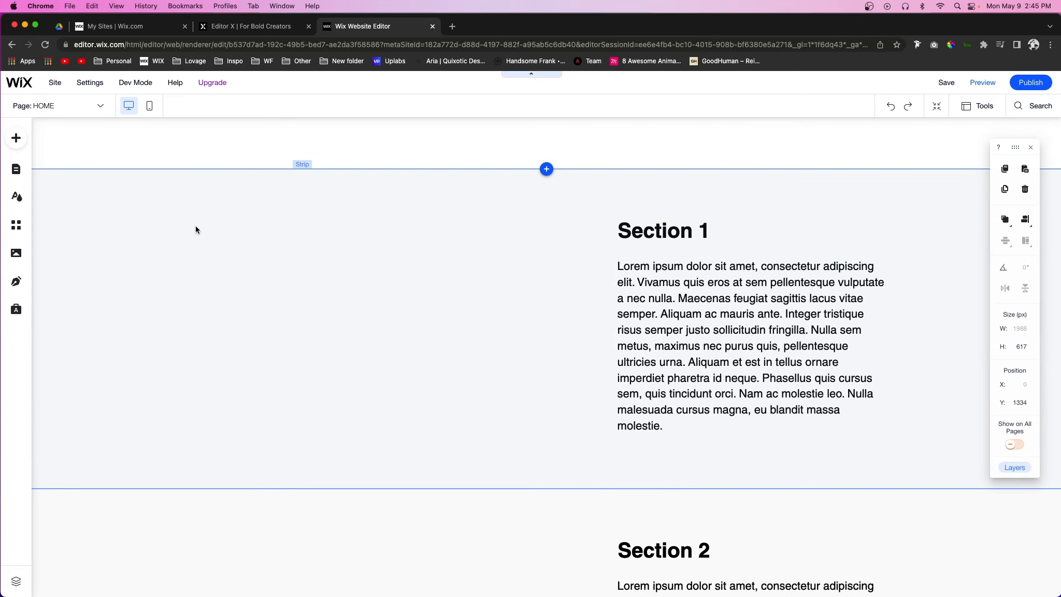
left_click(16, 139)
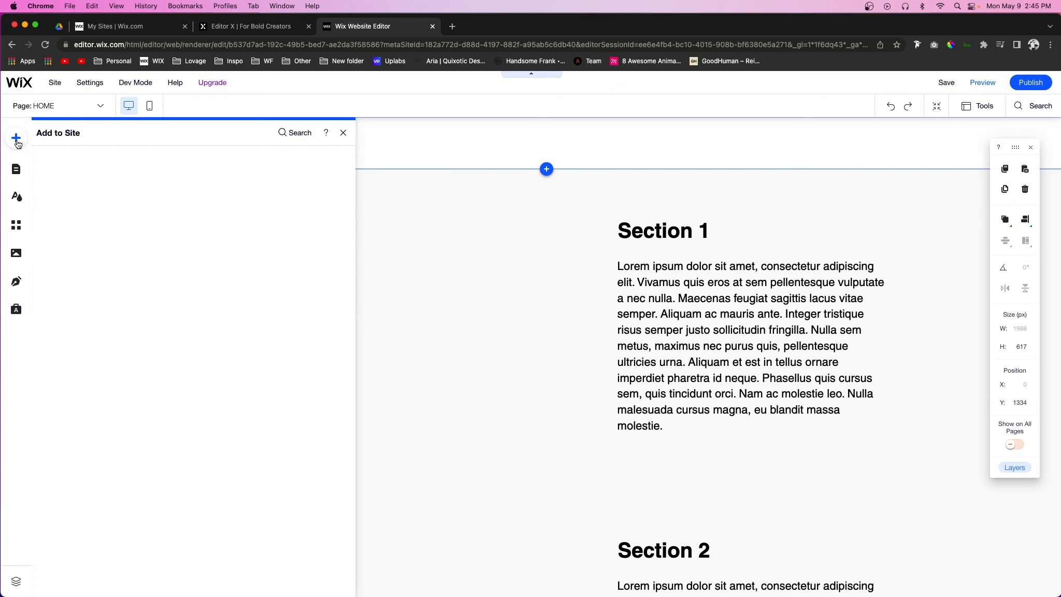
left_click(67, 327)
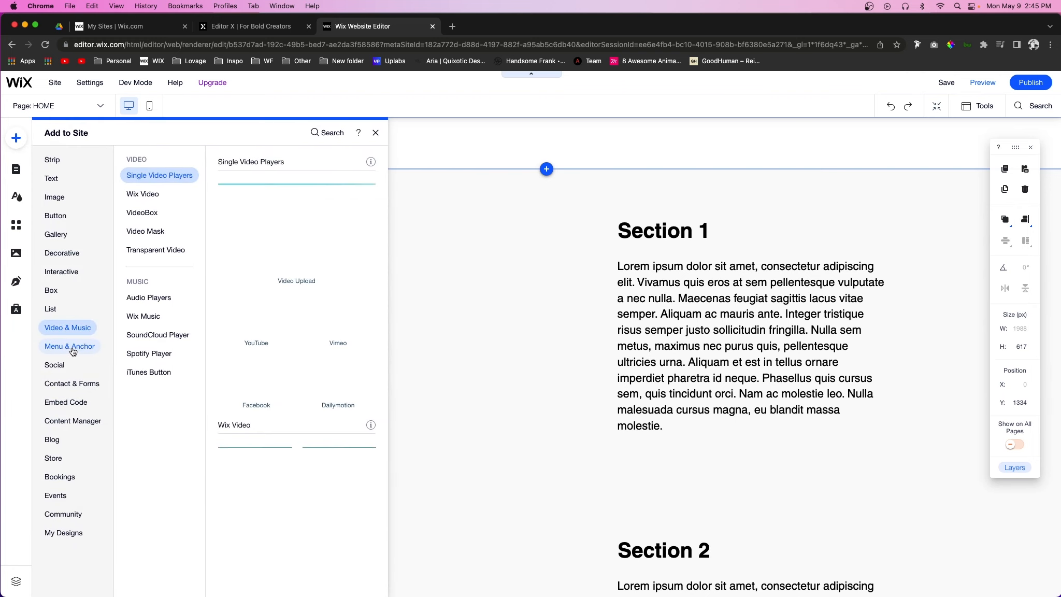
left_click(73, 351)
left_click(137, 264)
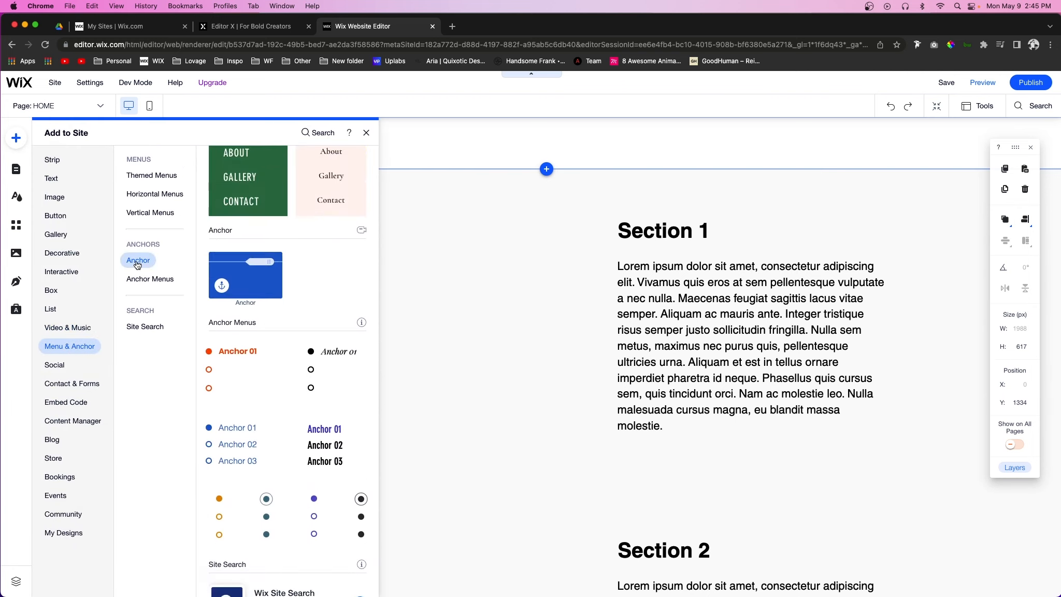
left_click_drag(258, 245, 749, 172)
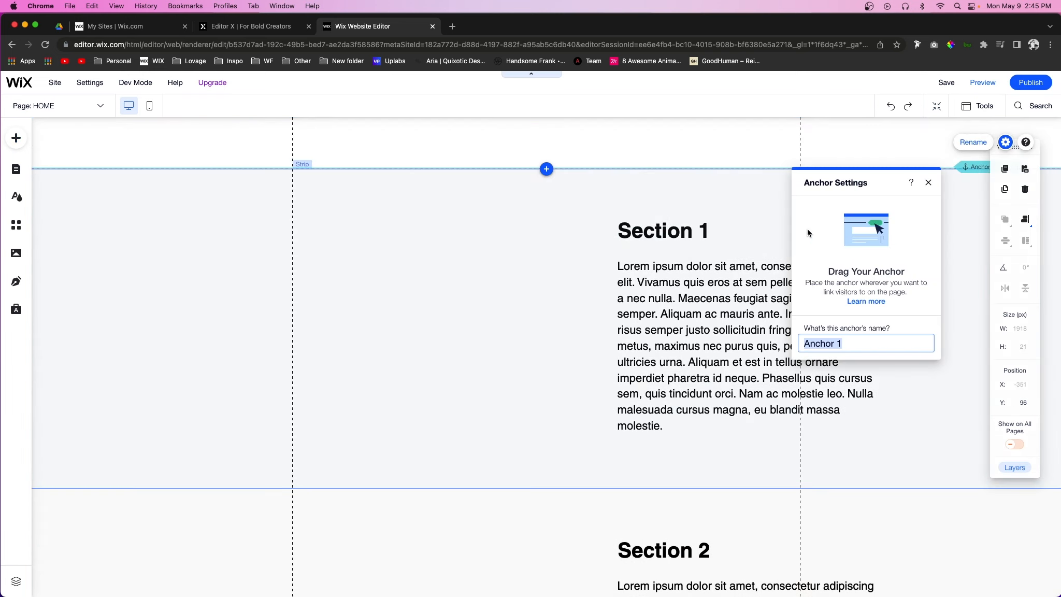
type("Section")
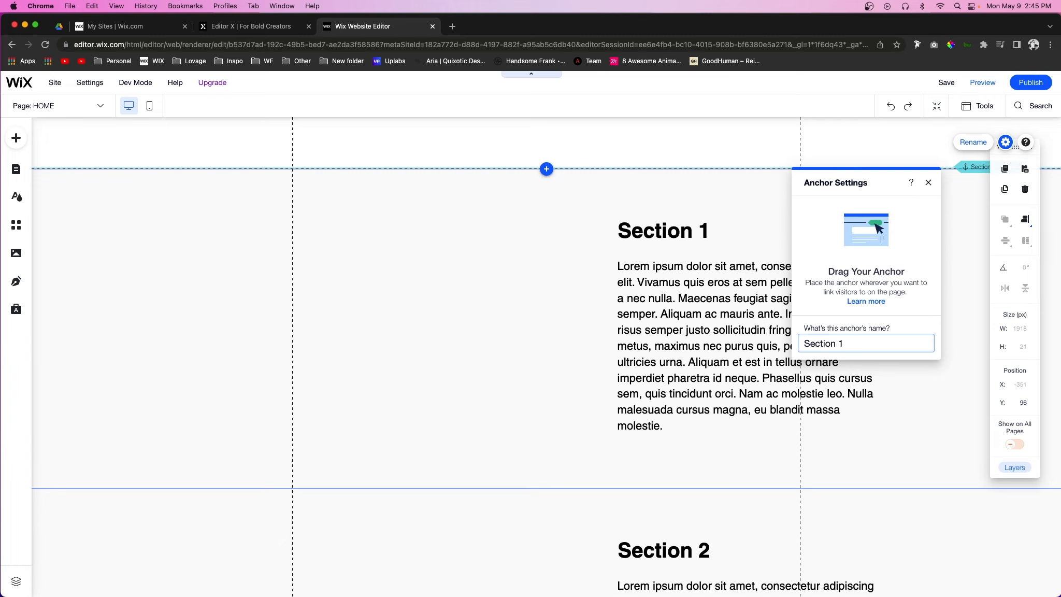
key("Return")
Add an anchor at the top edge of the Section 2 strip and name it "Section 2".
scroll(310, 223, "down", 5)
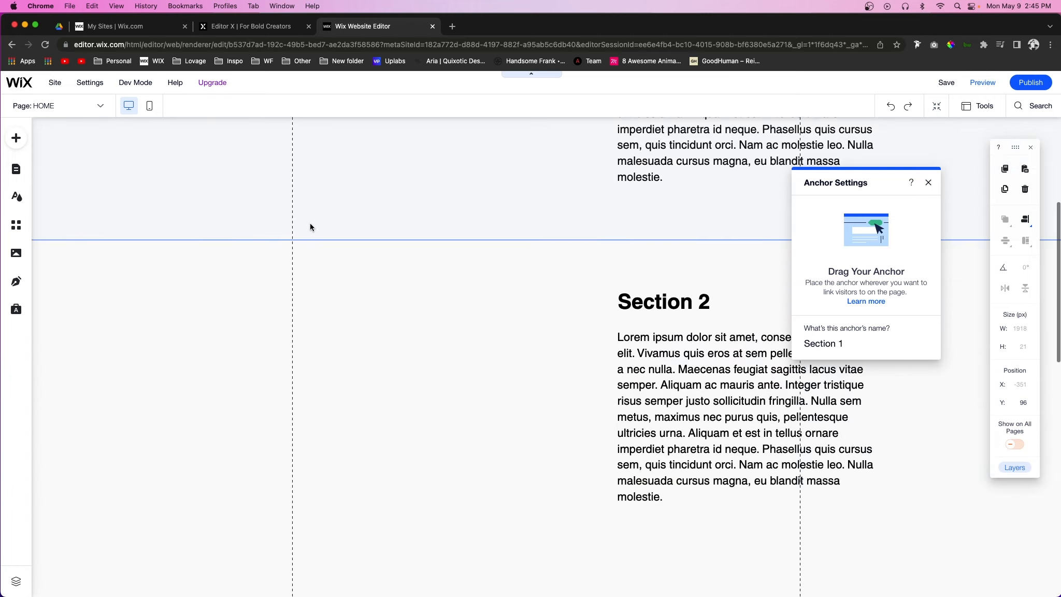
left_click(16, 138)
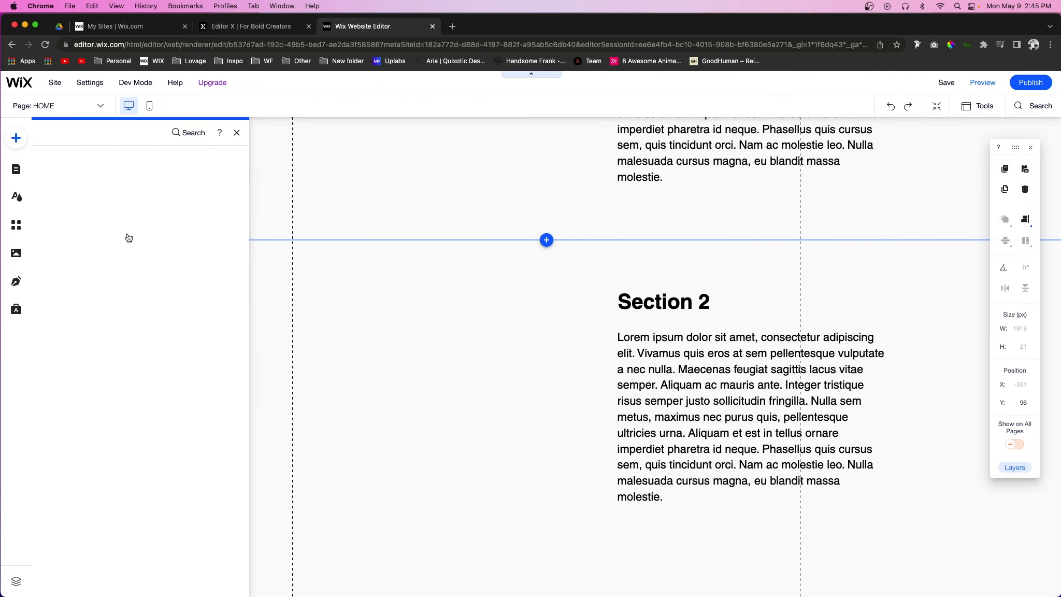
left_click_drag(150, 261, 677, 245)
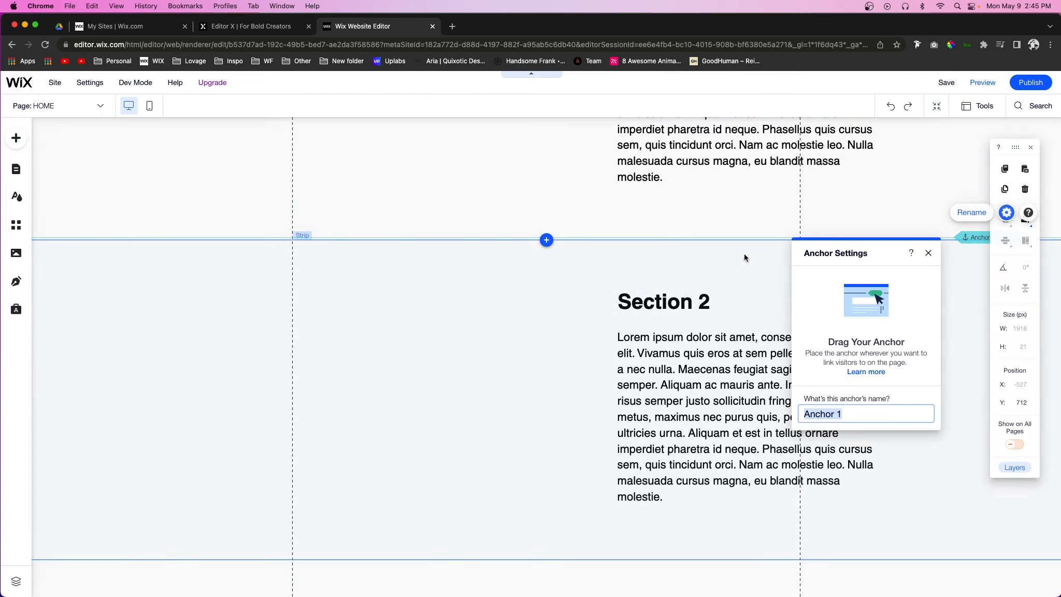
type("Section 2")
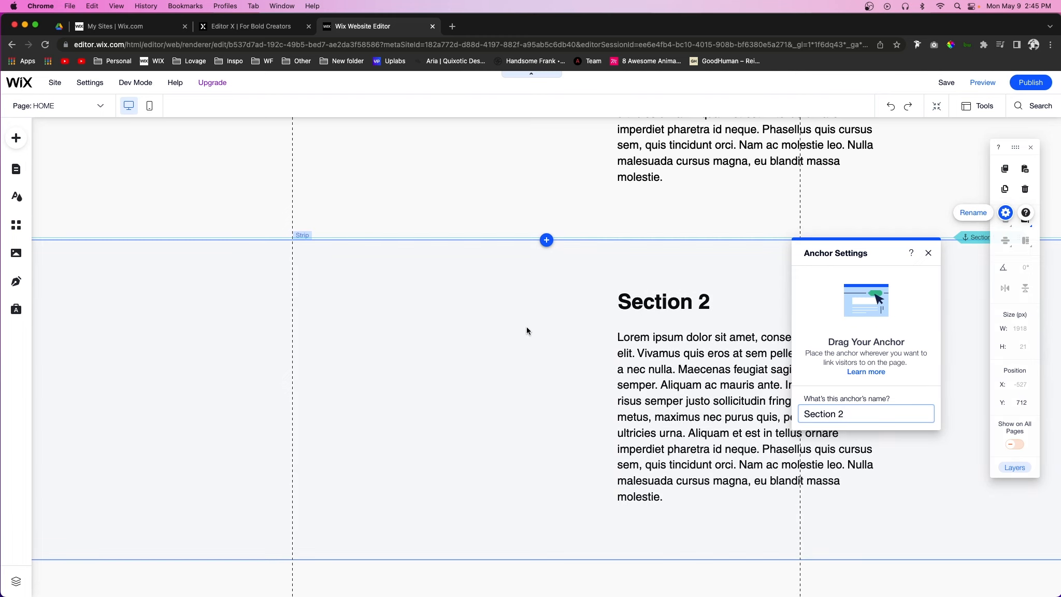
left_click(527, 331)
Add an anchor at the top edge of the Section 3 strip and name it "Section 3".
scroll(516, 326, "down", 8)
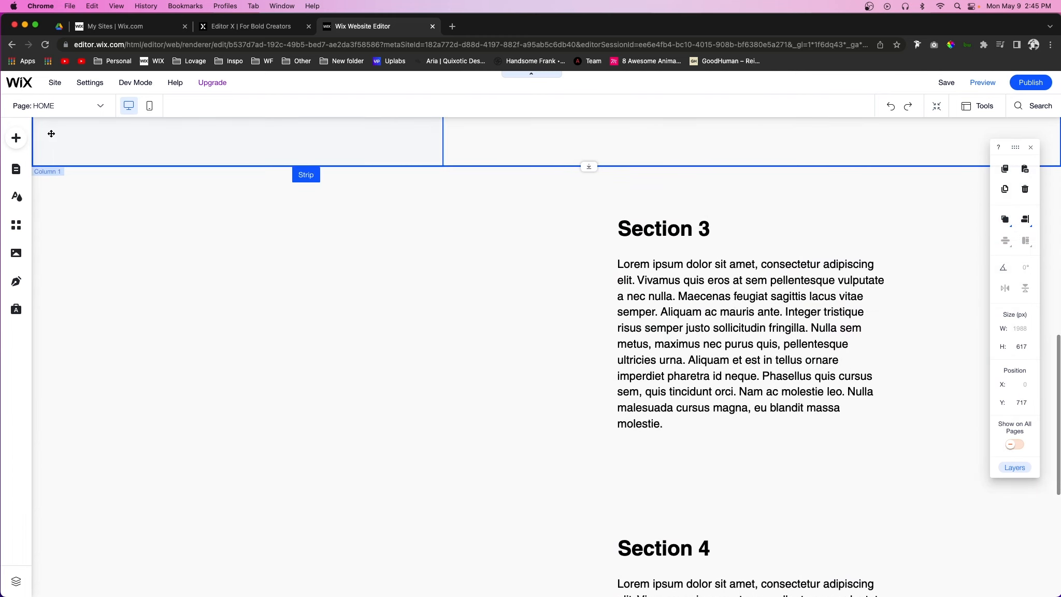
left_click(16, 137)
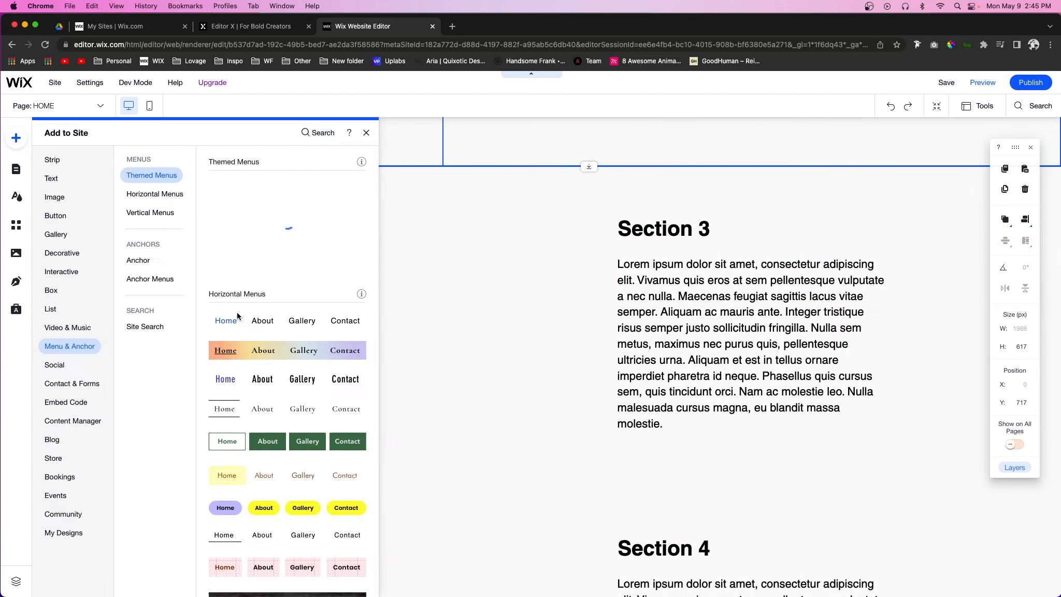
left_click(137, 259)
scroll(262, 289, "down", 3)
left_click(267, 246)
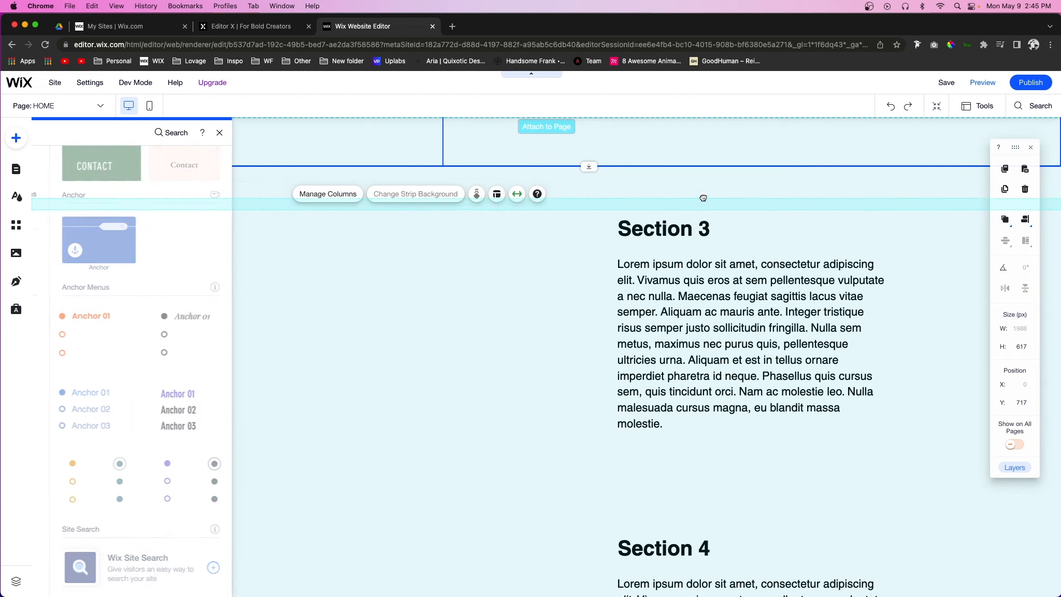
type("Section 3")
left_click(510, 332)
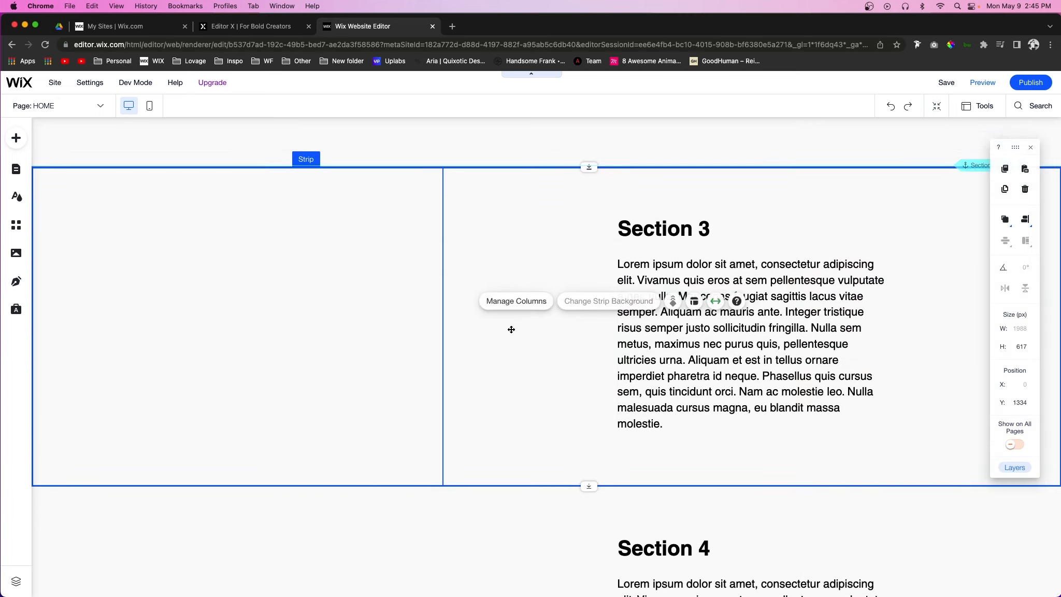
Add an anchor at the top edge of the Section 4 strip and name it "Section 4".
scroll(473, 322, "down", 5)
left_click(16, 139)
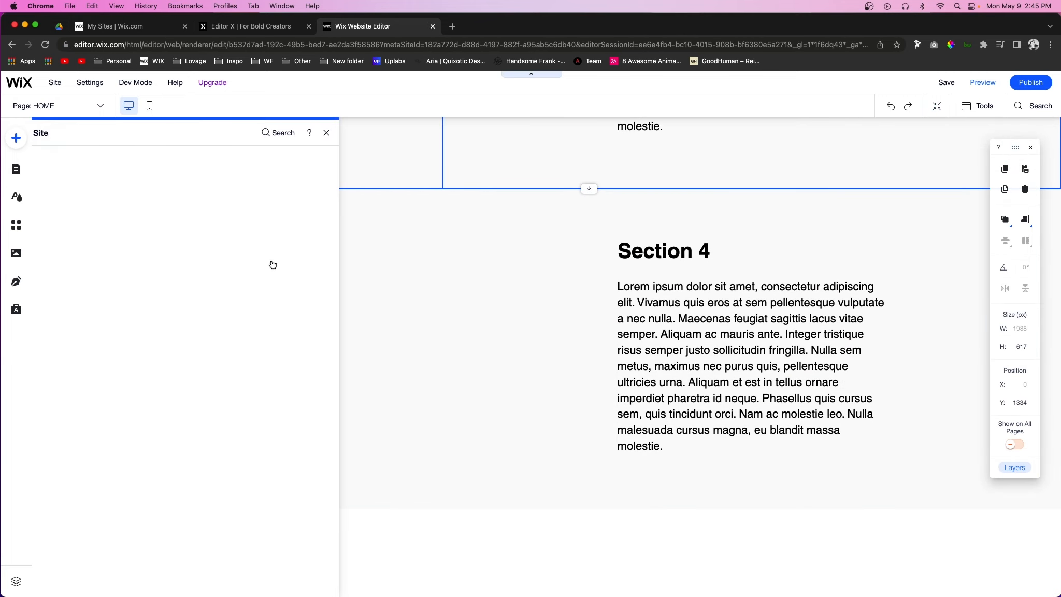
left_click_drag(243, 241, 654, 198)
type("Section ")
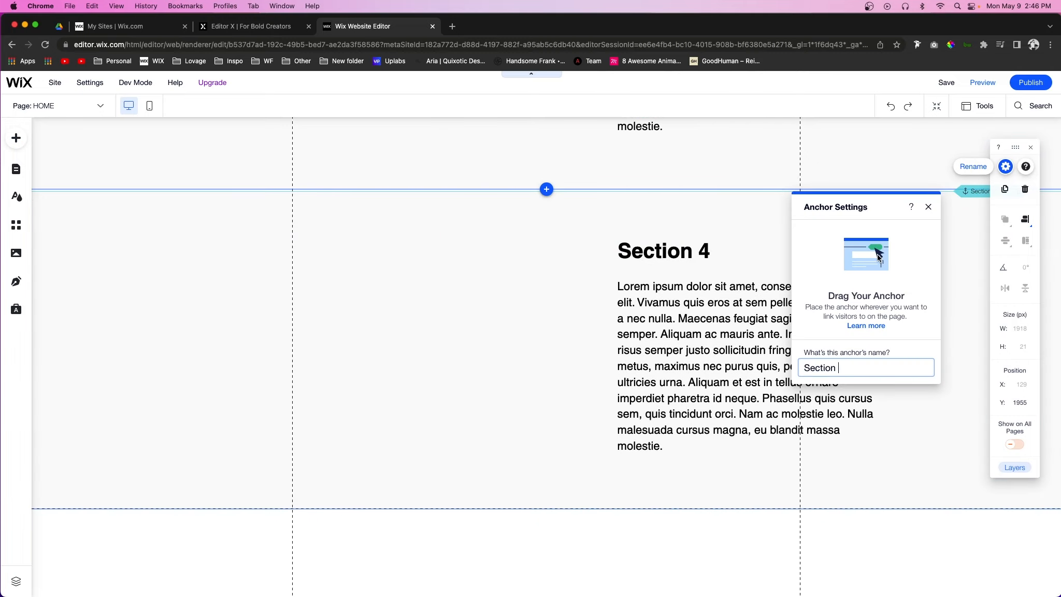
type("4")
left_click(936, 416)
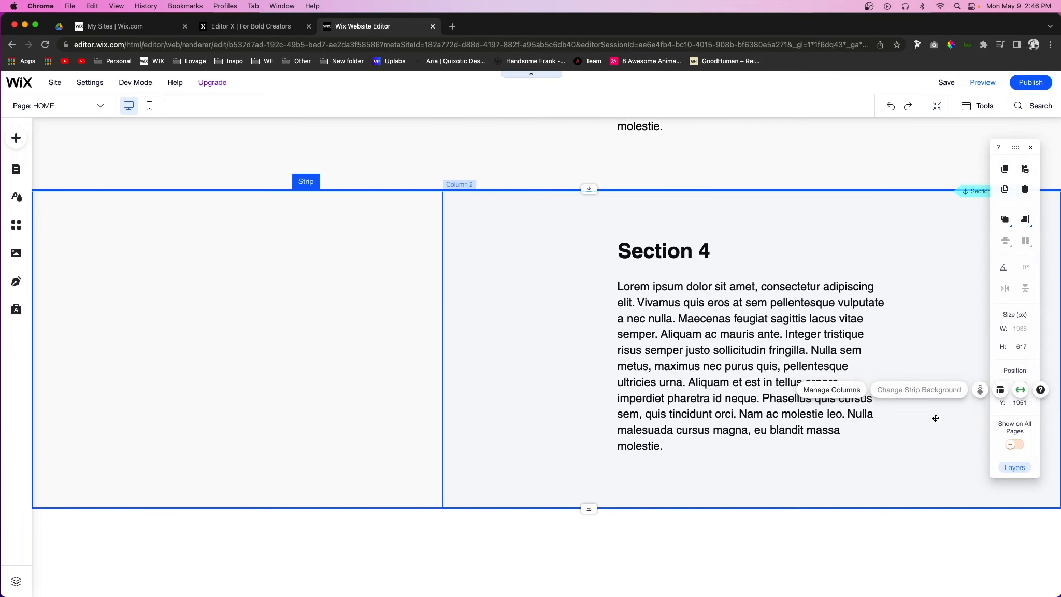
scroll(935, 416, "up", 15)
scroll(687, 302, "down", 15)
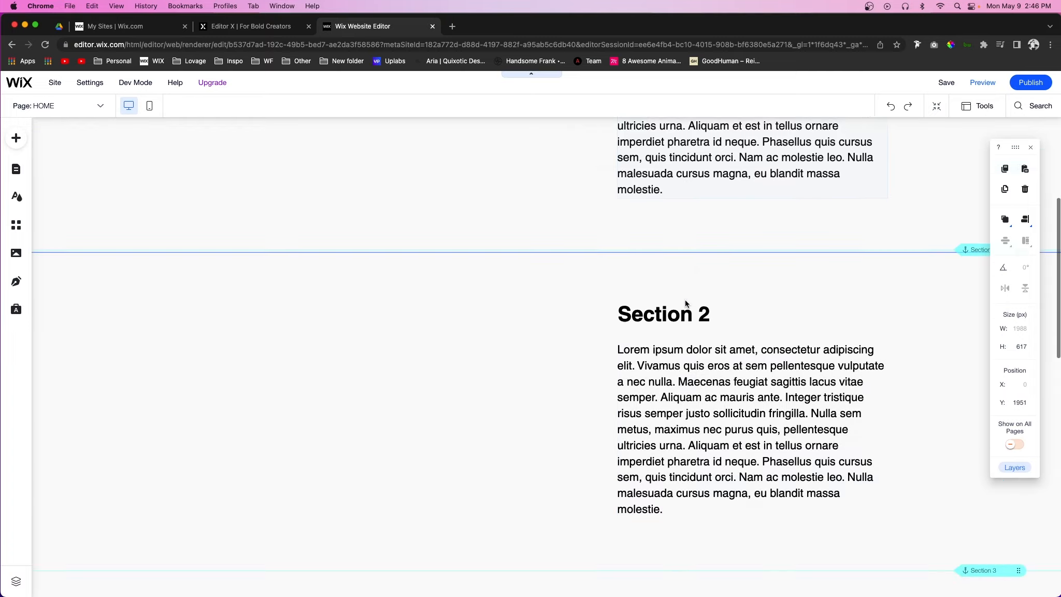
scroll(686, 302, "up", 20)
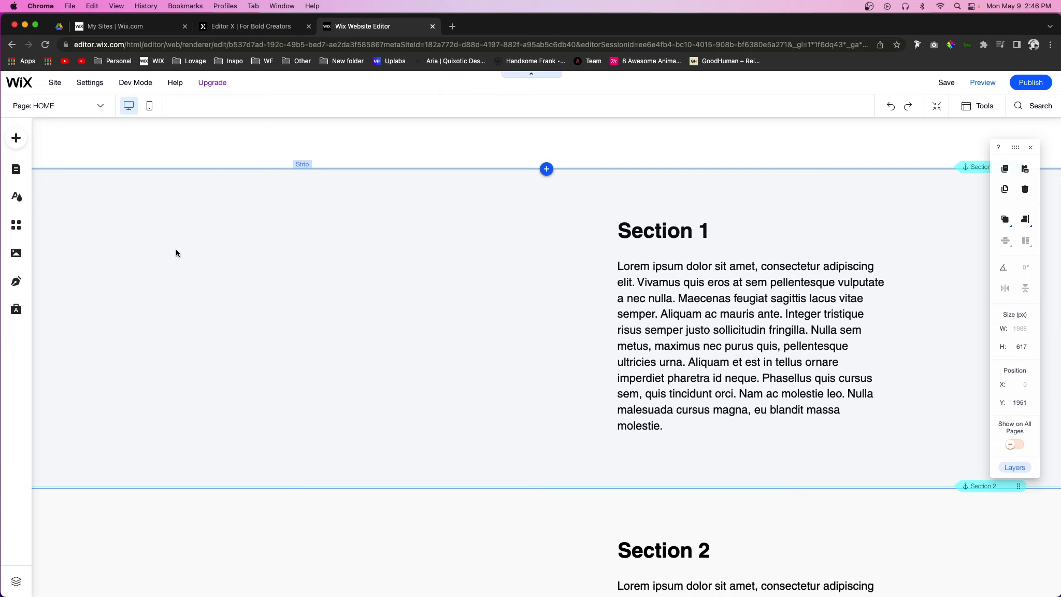
scroll(364, 258, "down", 12)
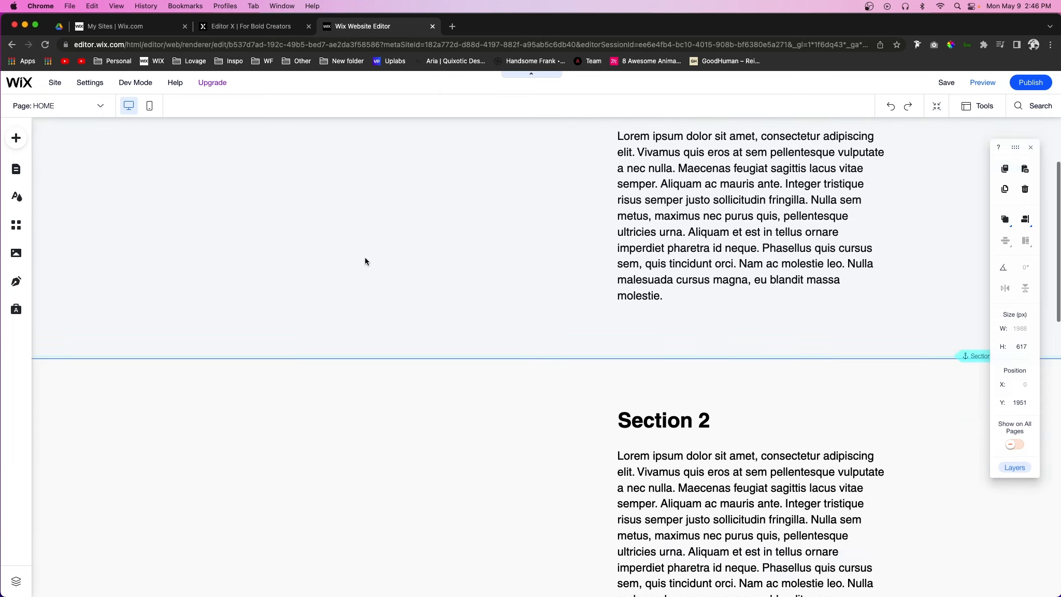
scroll(365, 257, "down", 4)
Add the blue anchor menu with circle markers and text labels to the page, and move the floating toolbar off it.
scroll(619, 360, "up", 15)
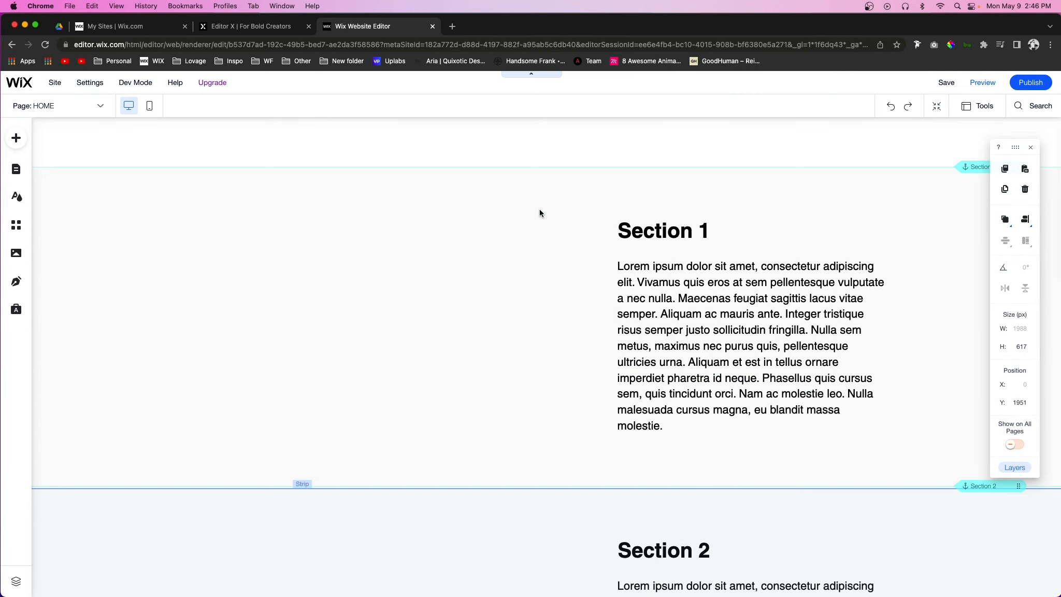
left_click(15, 140)
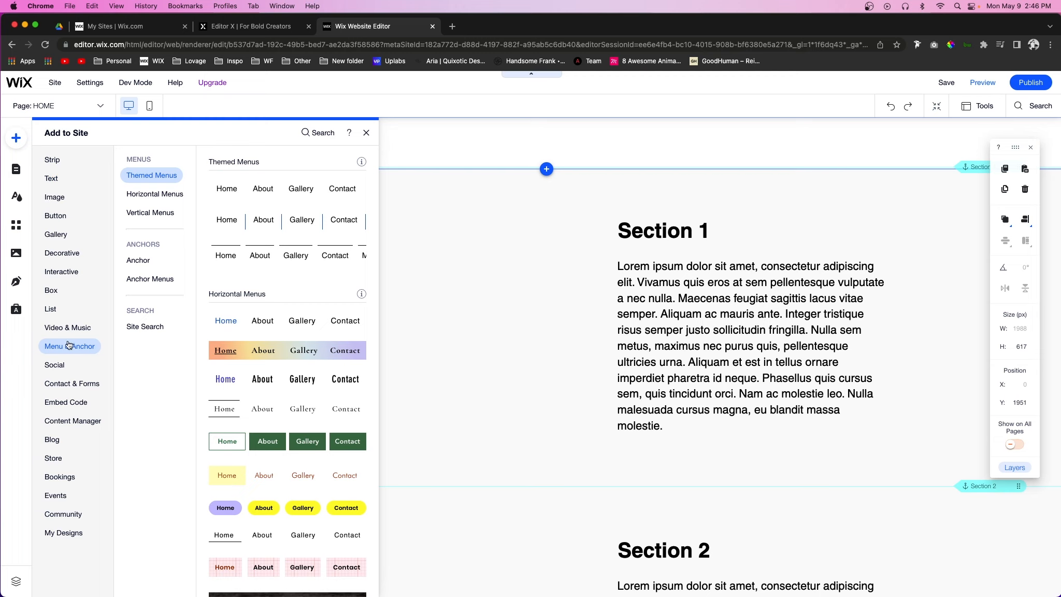
left_click(140, 282)
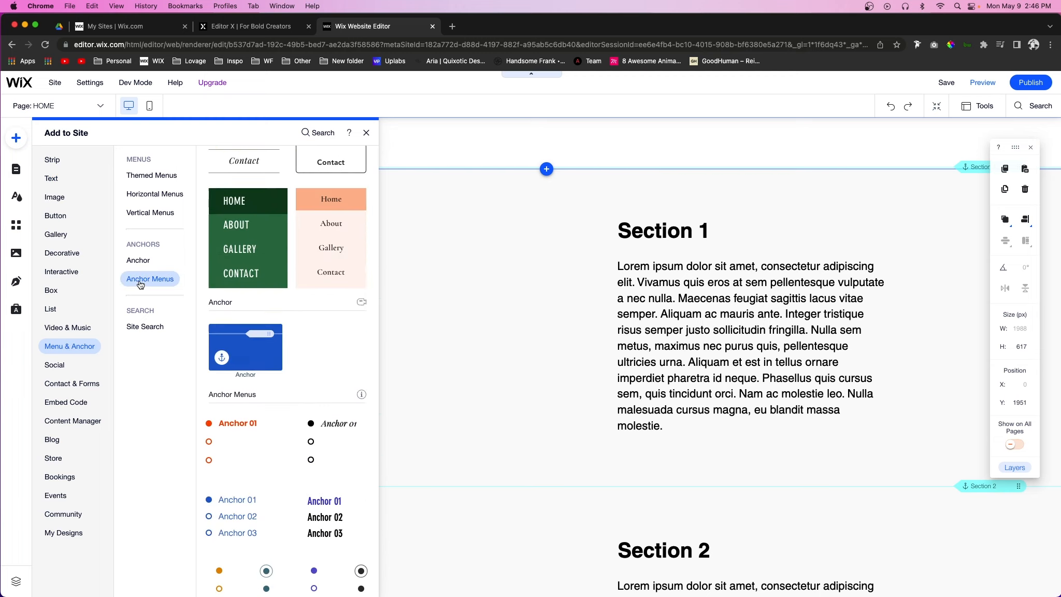
left_click_drag(222, 408, 157, 346)
left_click_drag(1016, 147, 581, 199)
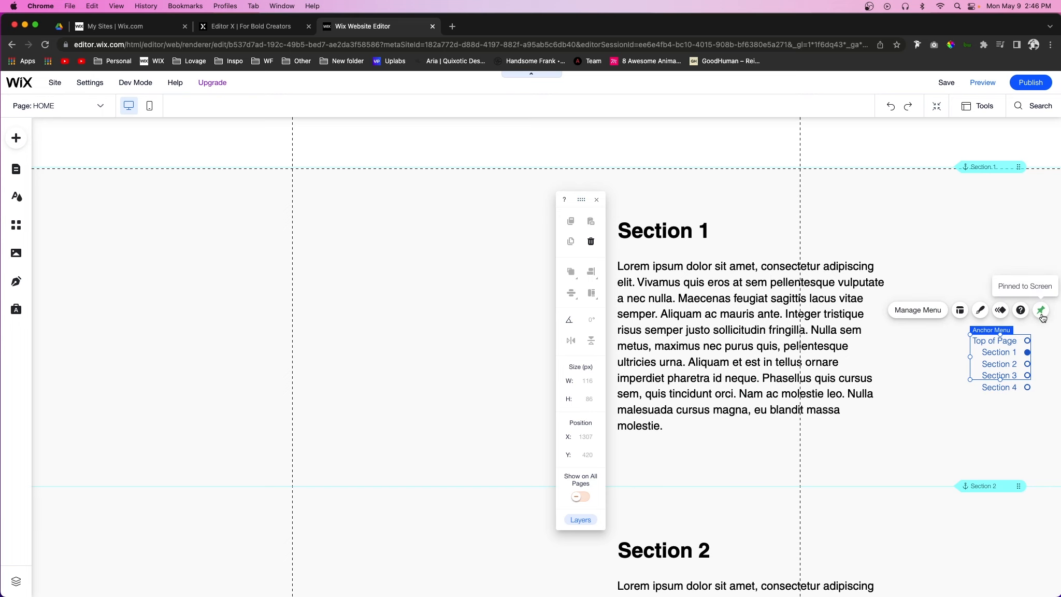
Preview the site, check how the anchor menu follows the sections while scrolling, and return to the editor.
left_click(983, 83)
scroll(905, 292, "down", 4)
scroll(905, 297, "down", 12)
scroll(905, 296, "up", 3)
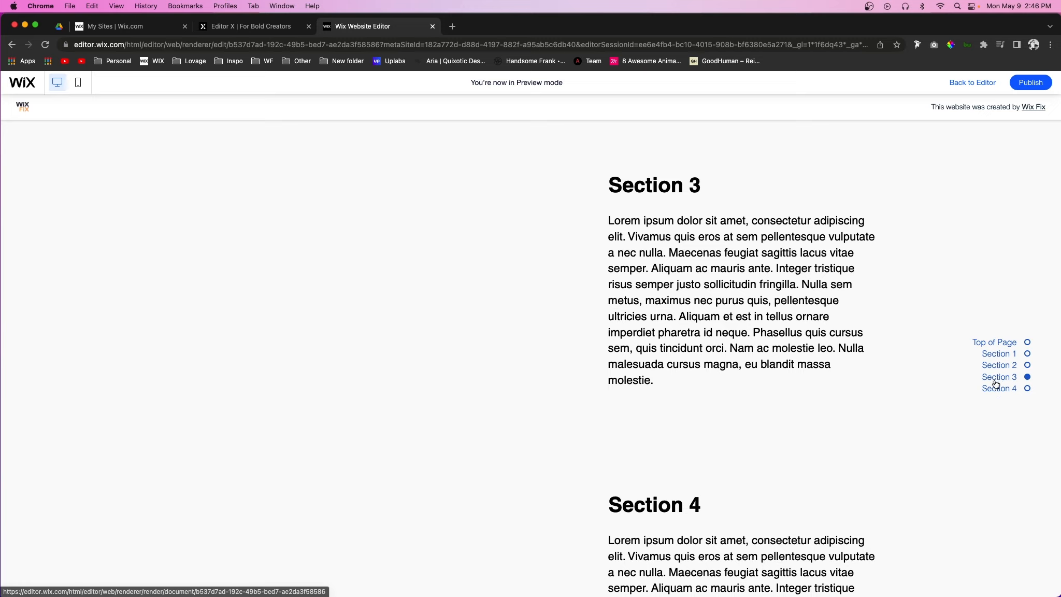
left_click(973, 85)
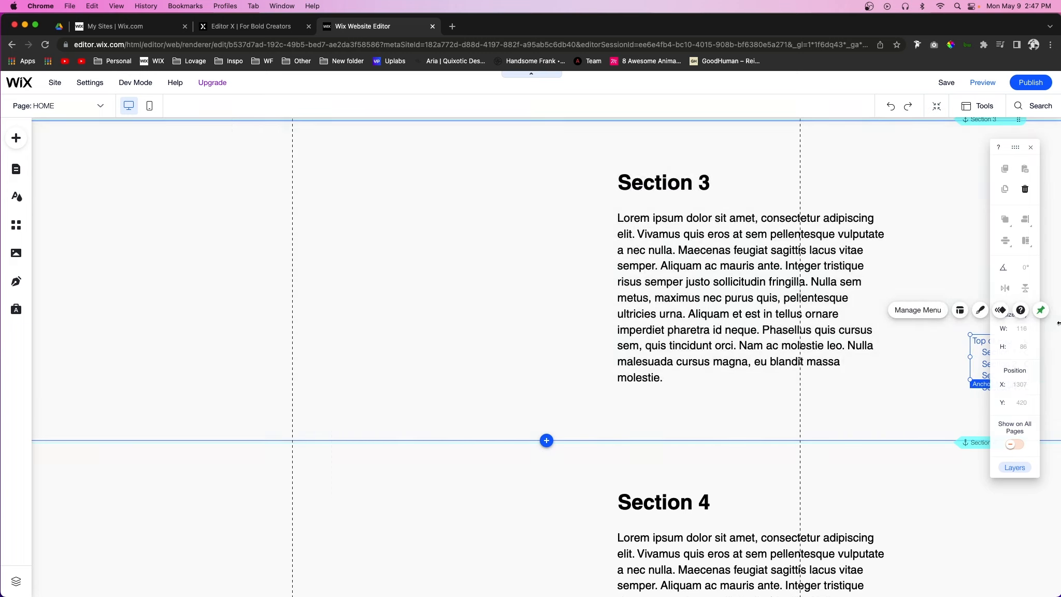
Pin the anchor menu to the middle-left of the screen with a horizontal offset of 141 px and a vertical offset of -150 px.
left_click(1041, 311)
left_click(760, 256)
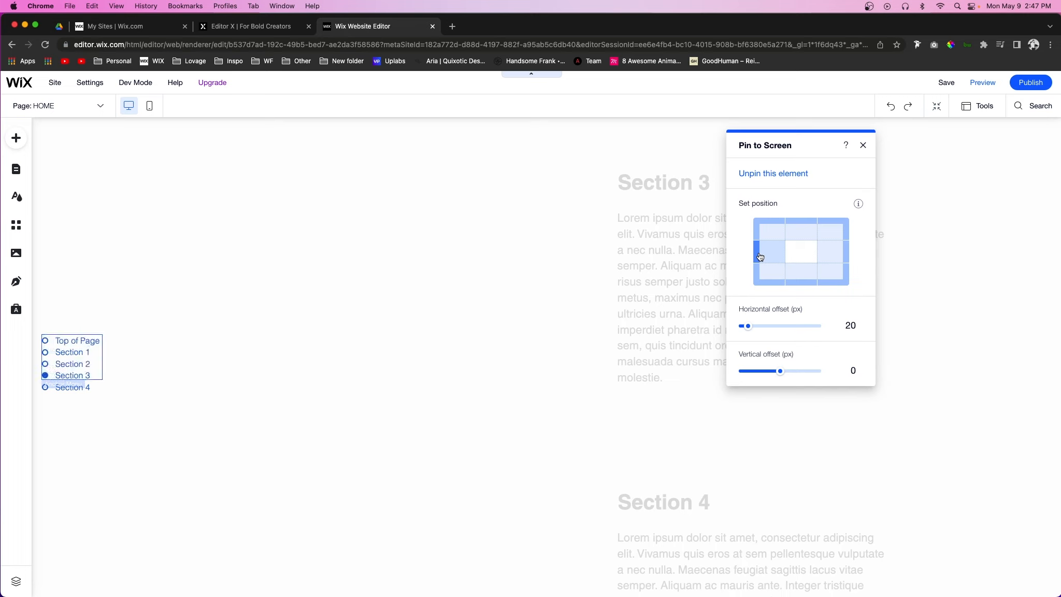
left_click_drag(748, 326, 779, 332)
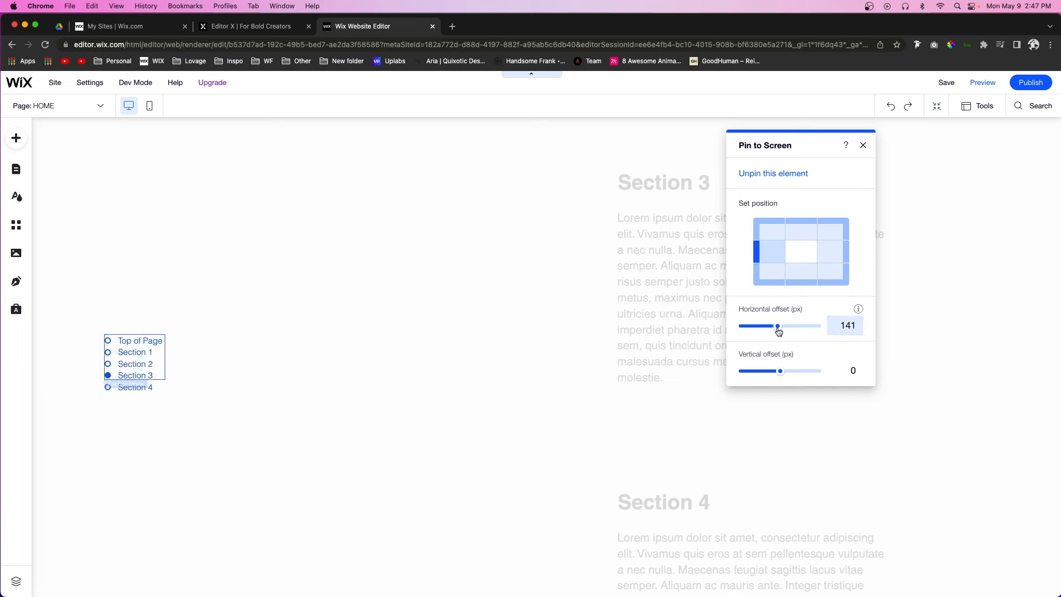
left_click_drag(779, 372, 743, 374)
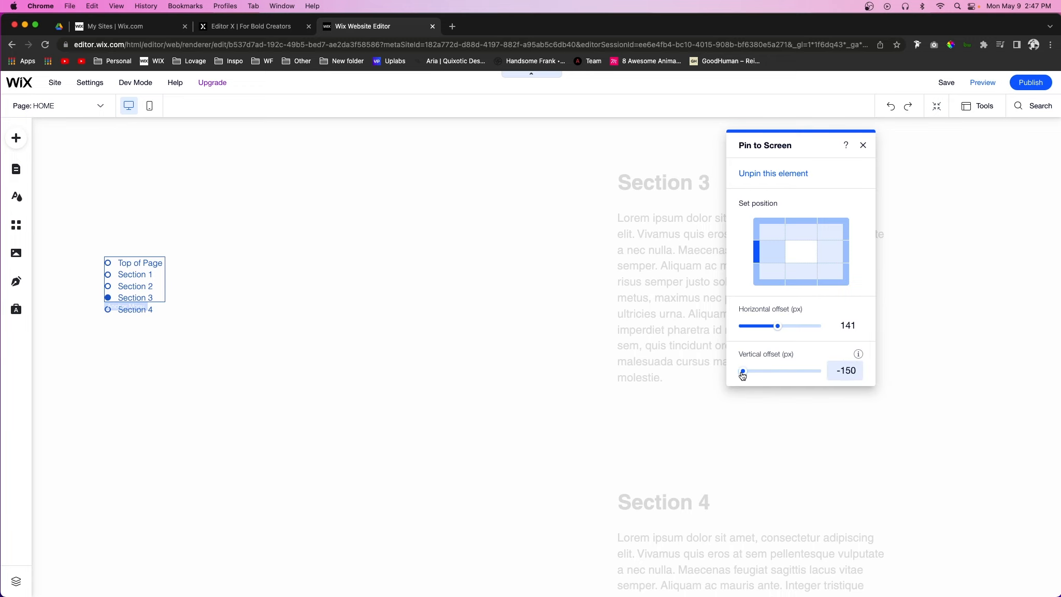
left_click(521, 251)
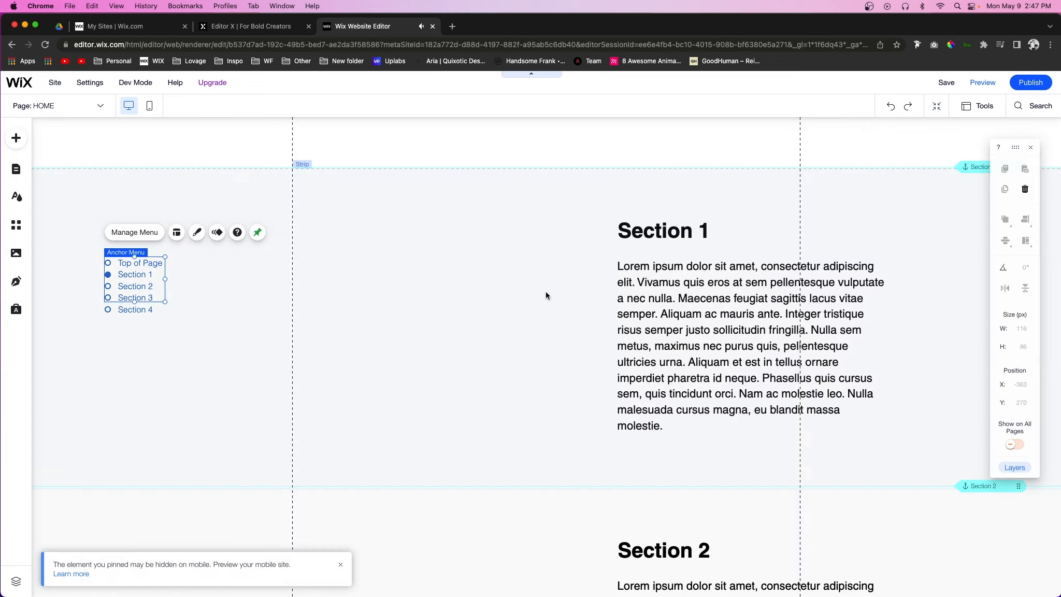
Pin the anchor menu to the top-left of the screen with a horizontal offset of 178 px and a vertical offset of 199 px.
left_click(257, 232)
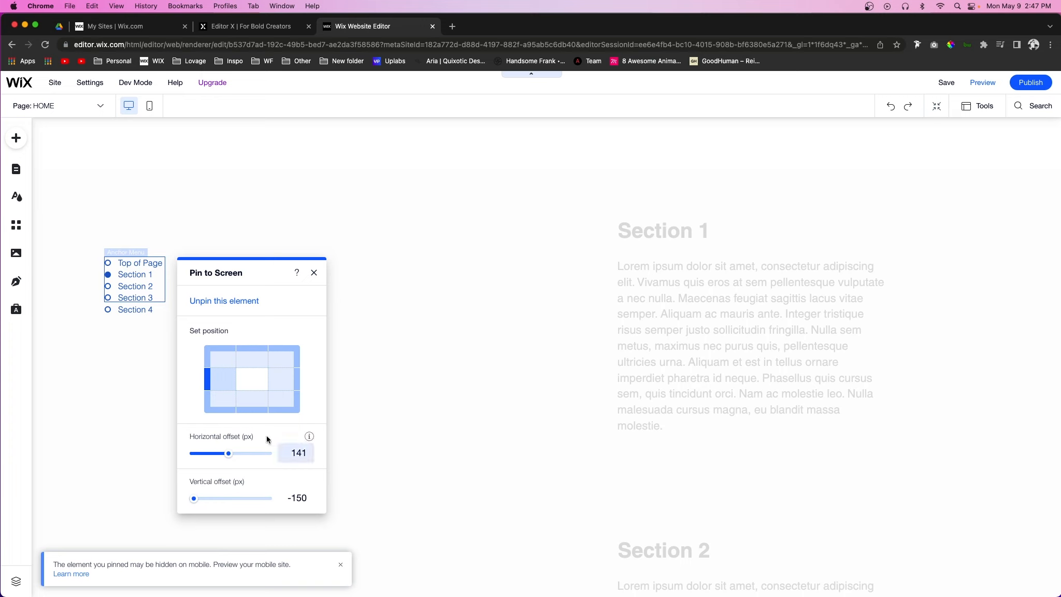
left_click(220, 356)
left_click_drag(199, 498, 242, 500)
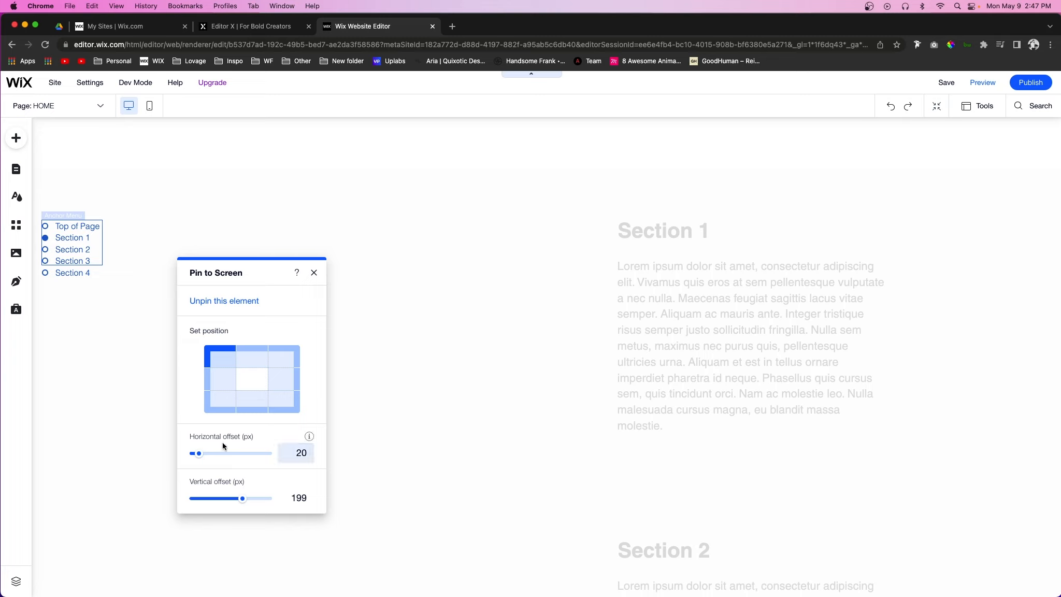
left_click(242, 501)
left_click_drag(243, 503, 242, 500)
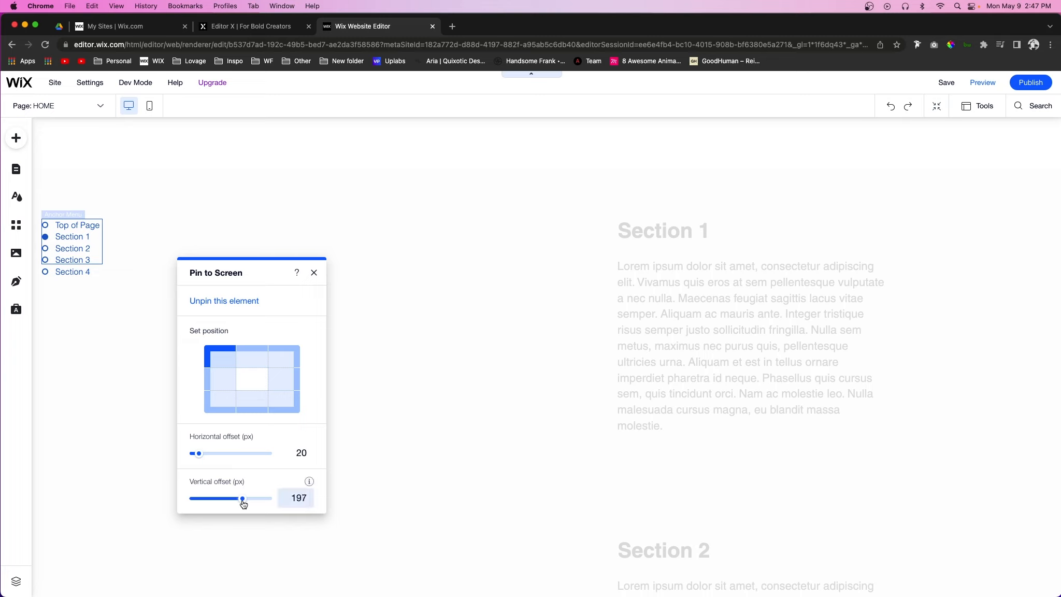
left_click_drag(199, 455, 237, 455)
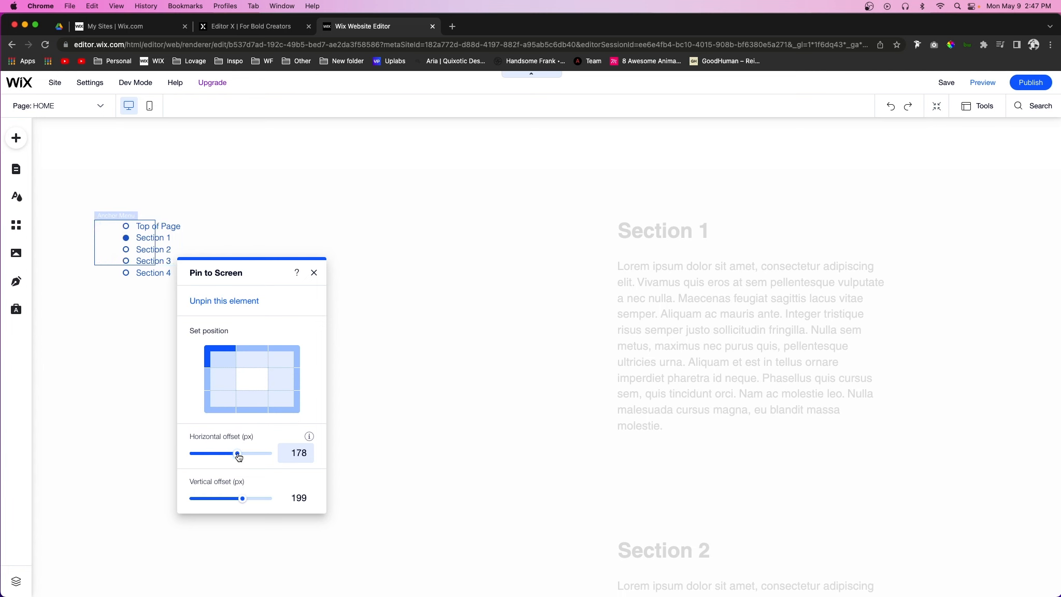
left_click(314, 273)
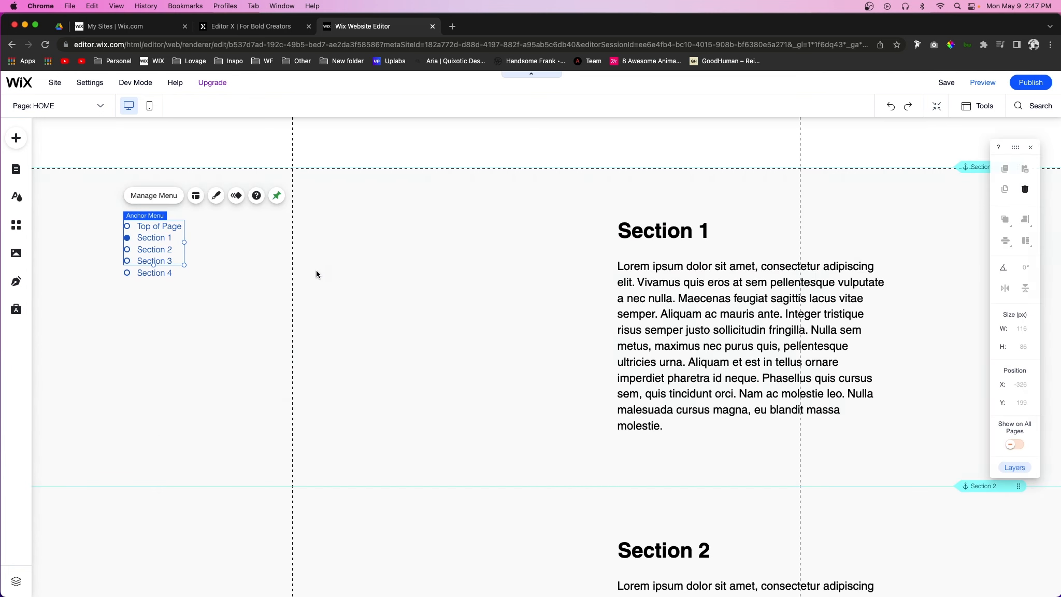
Customize the anchor menu's design by setting its regular text to a font size of 22 px.
left_click(217, 202)
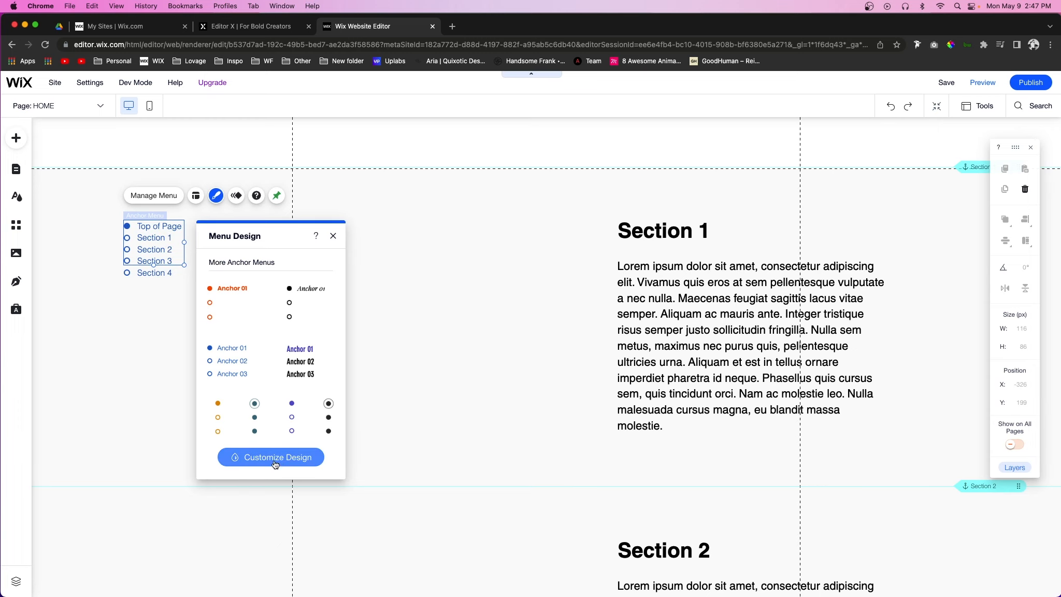
left_click(272, 457)
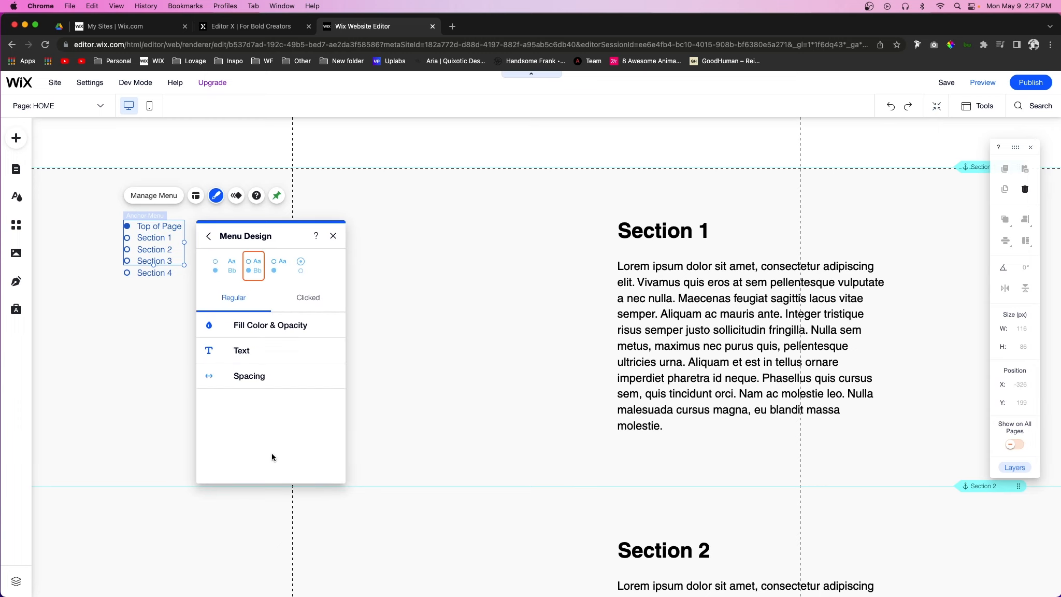
left_click(240, 350)
left_click(321, 454)
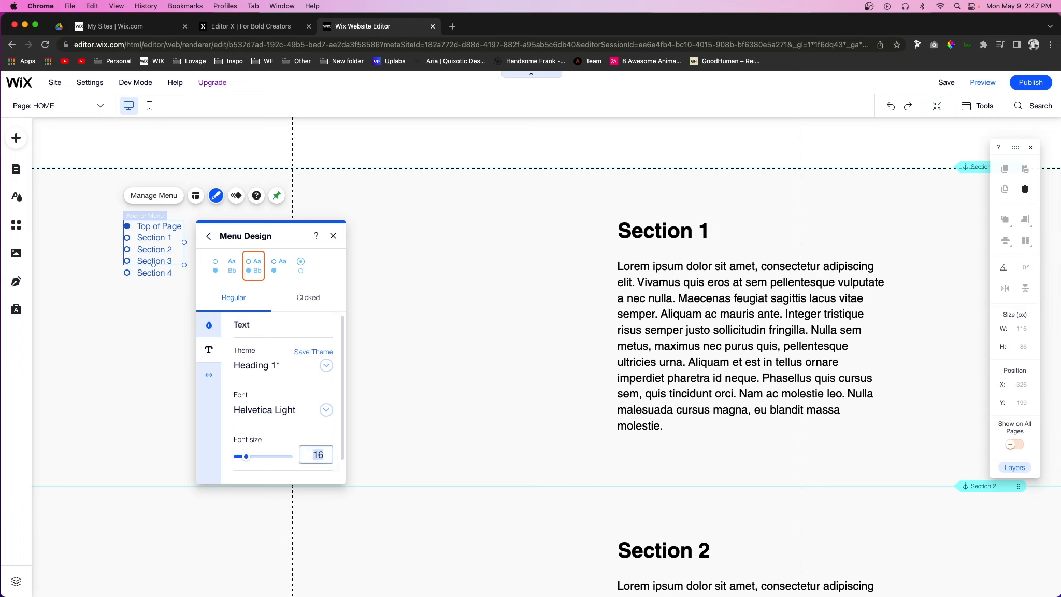
type("26")
key("Return")
left_click(317, 455)
type("22")
Stretch the anchor menu downward to a height of about 210 px to space out its items.
left_click(207, 377)
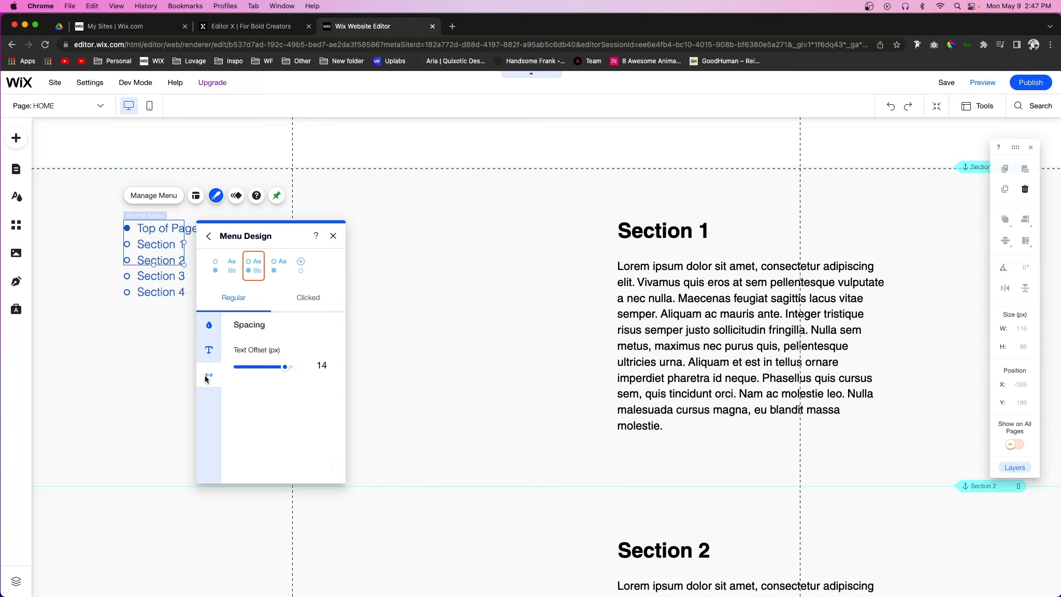
double_click(153, 264)
left_click_drag(154, 265, 146, 328)
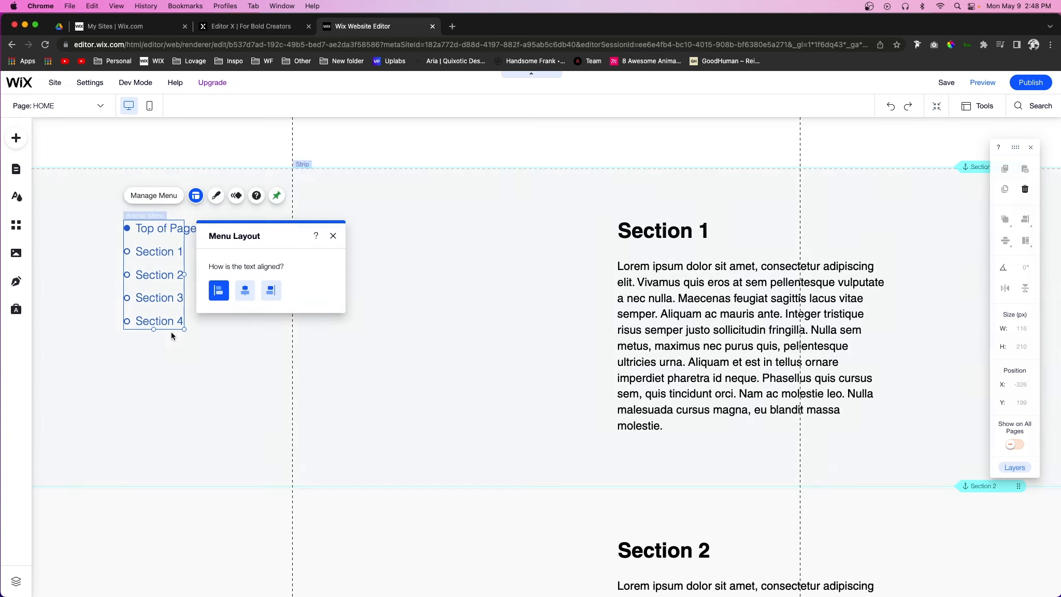
Examine the anchor menu's preset designs and its text and fill color settings.
left_click(216, 195)
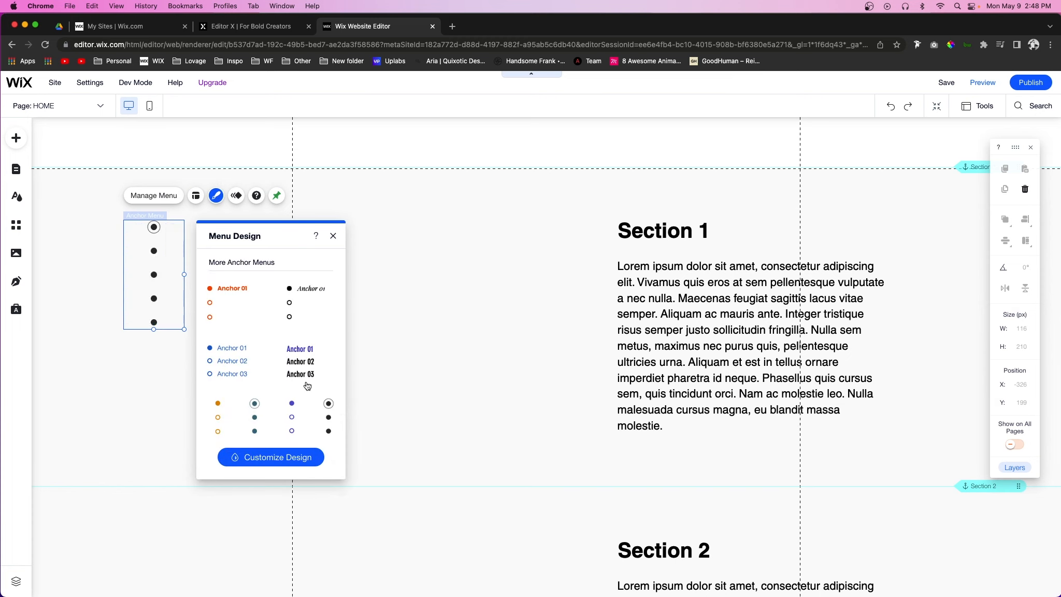
left_click(272, 458)
left_click(250, 349)
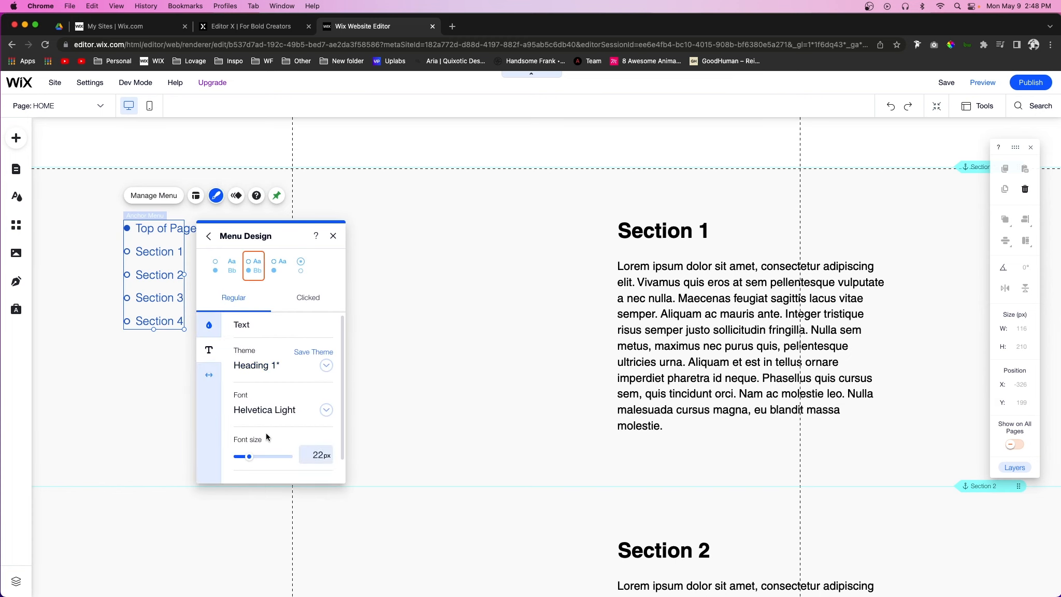
scroll(267, 438, "down", 1)
scroll(280, 370, "up", 1)
left_click(209, 325)
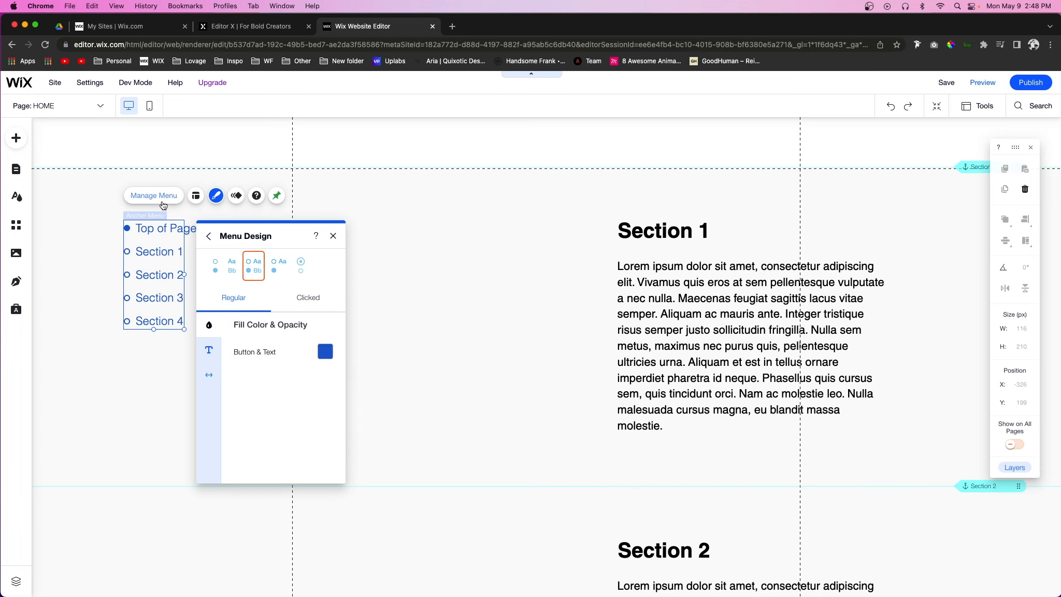
Remove the Top of Page entry from the anchor menu, keeping the four section anchors.
left_click(154, 201)
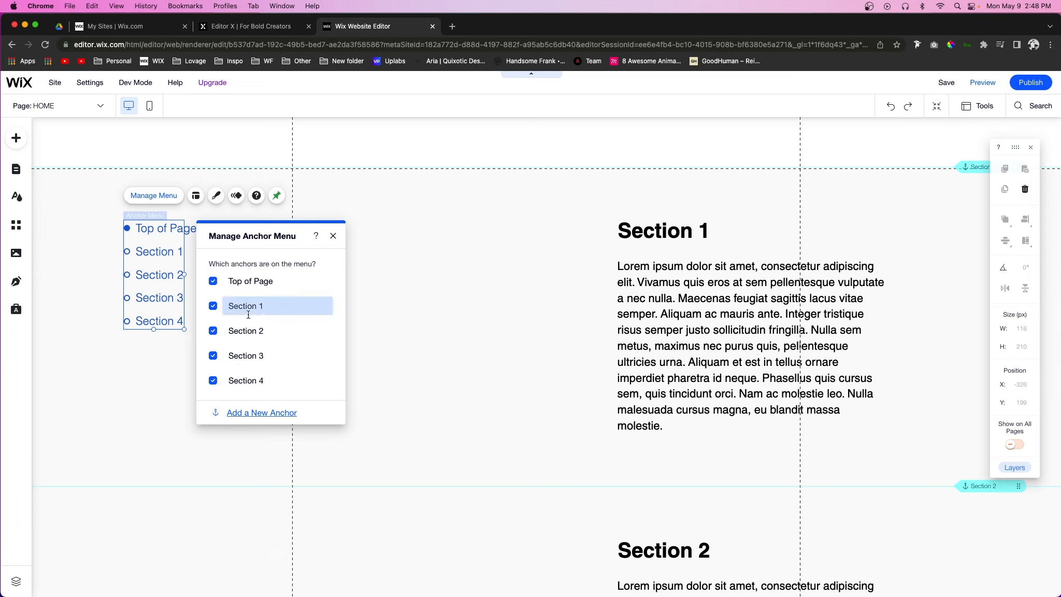
left_click(213, 282)
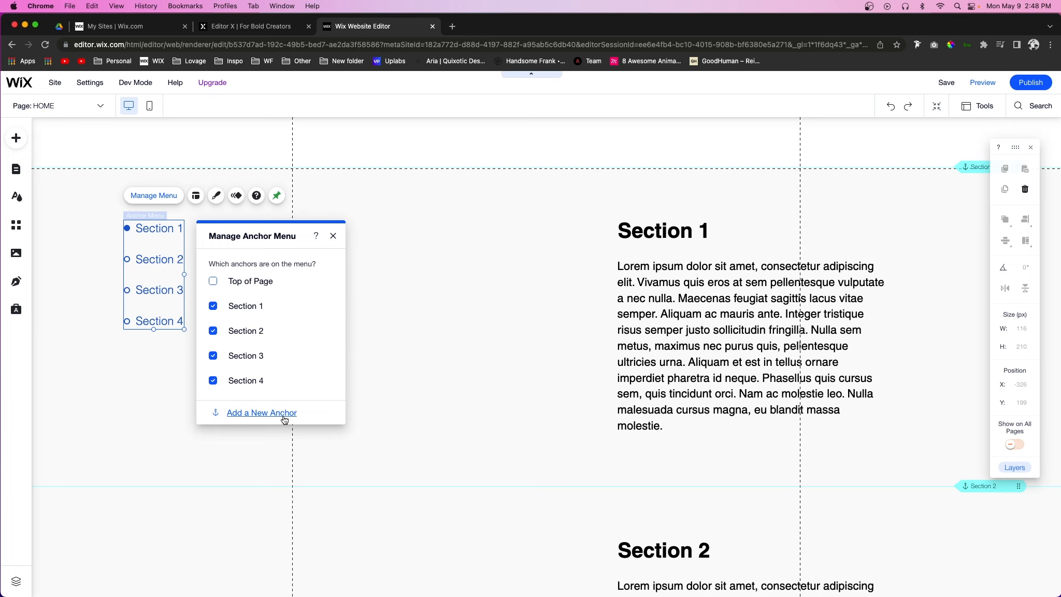
Add a new anchor while managing the anchor menu, keep its default name, and delete that anchor again.
left_click(265, 414)
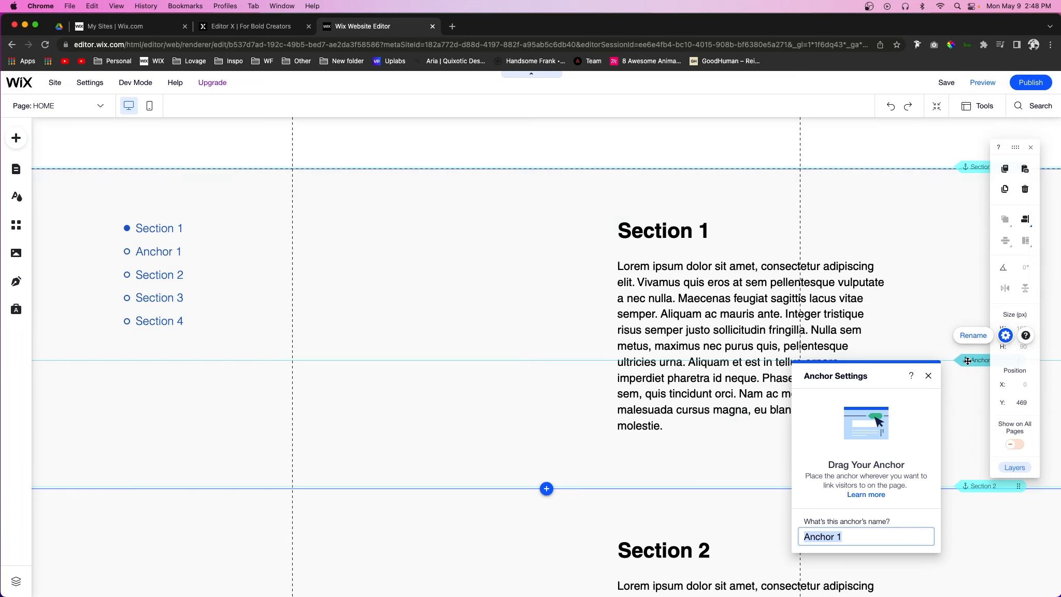
left_click(928, 375)
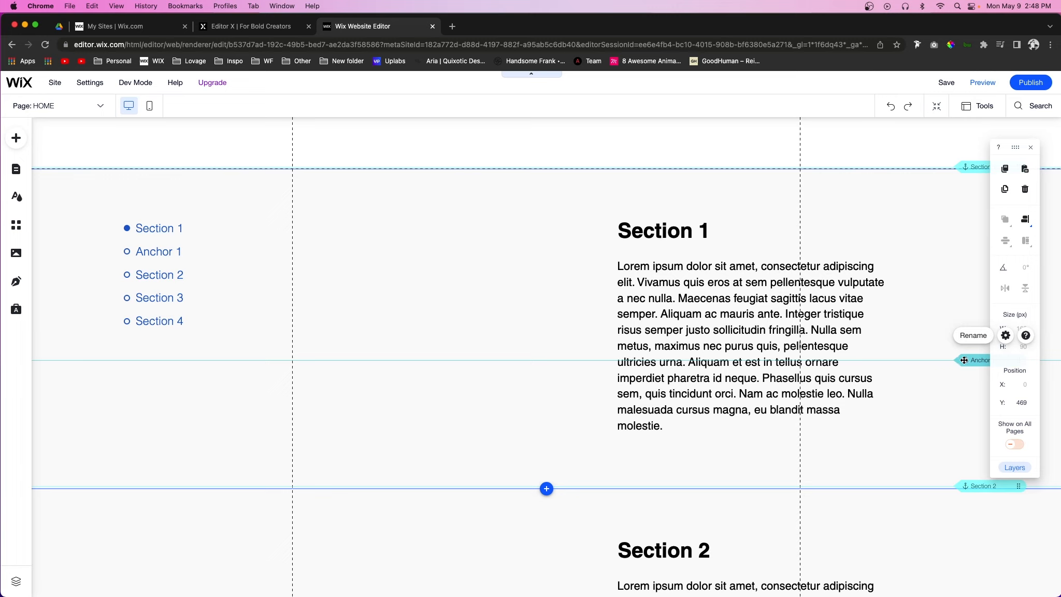
key("Delete")
Preview the site and test the anchor menu by jumping to Section 3, Section 2, Section 4 and Section 1.
left_click(982, 84)
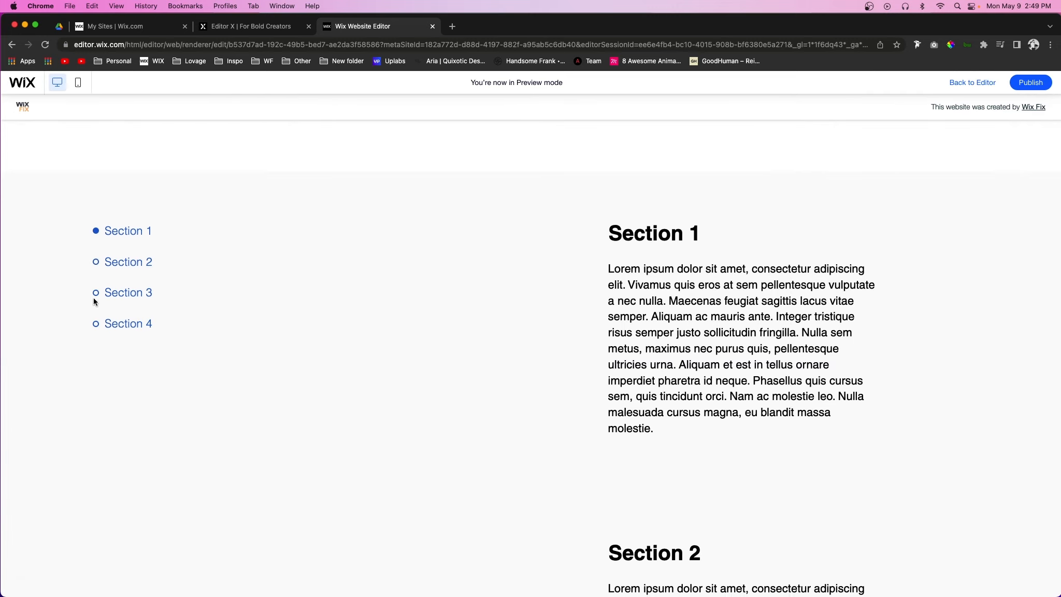
left_click(113, 294)
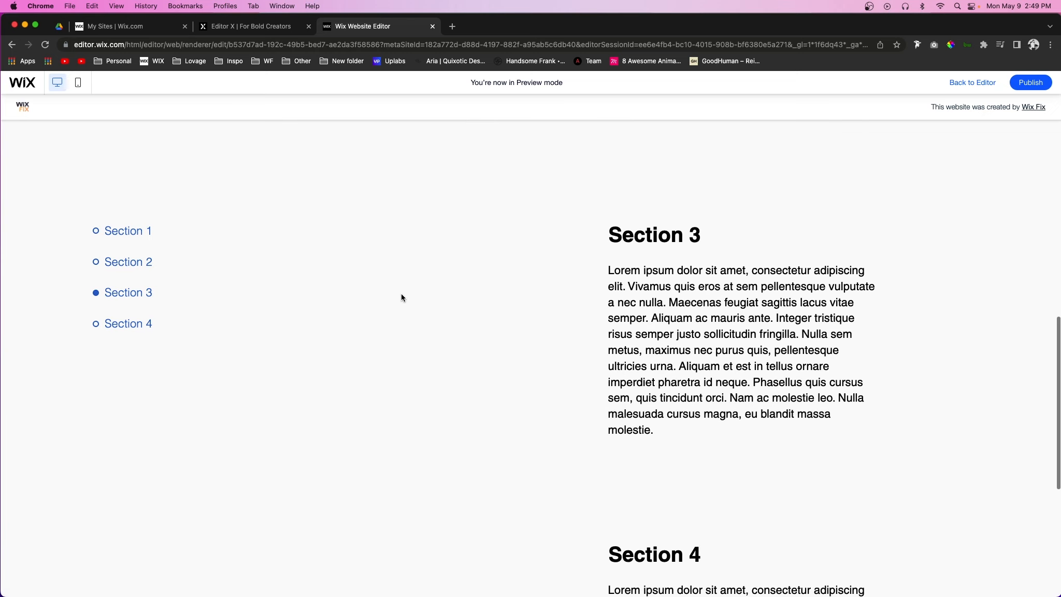
left_click(124, 265)
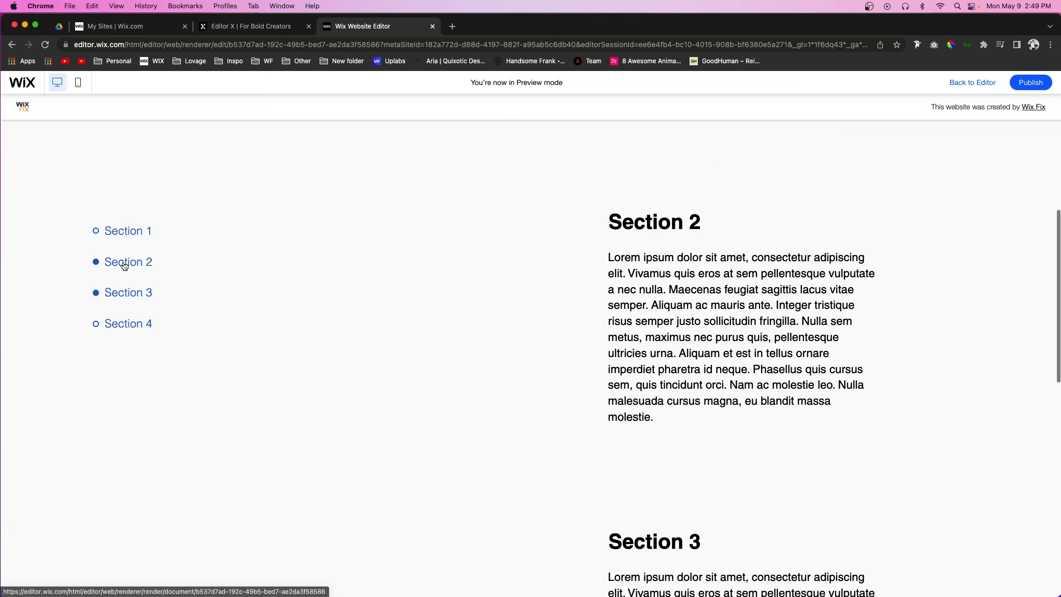
left_click(127, 324)
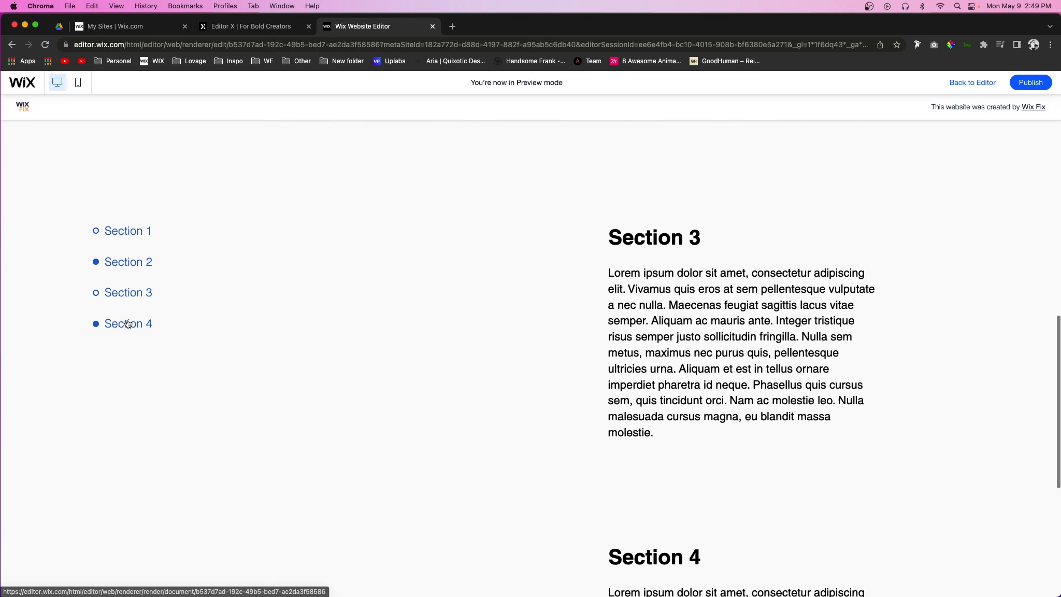
left_click(117, 235)
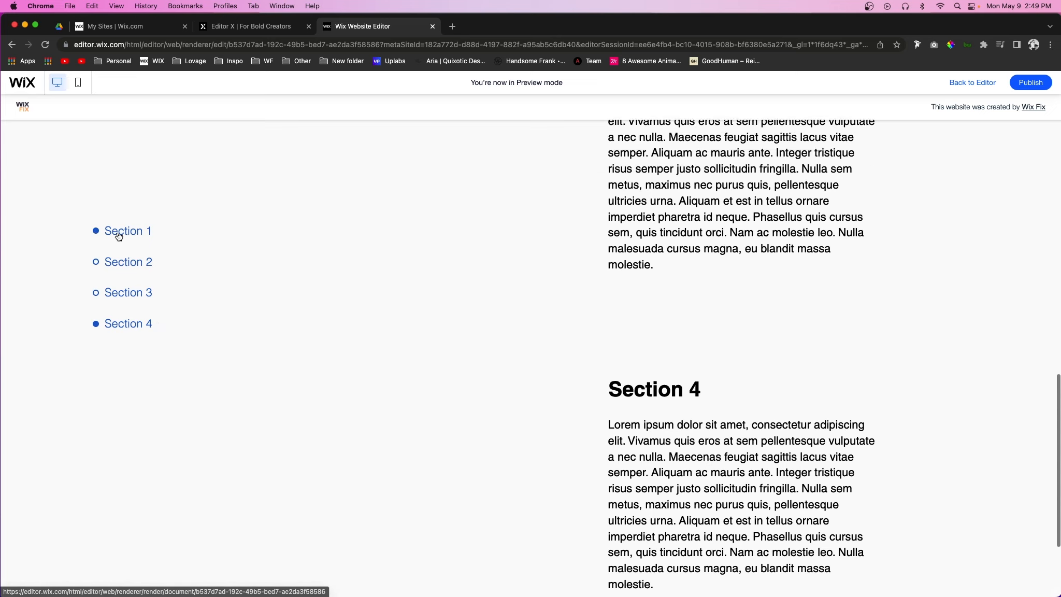